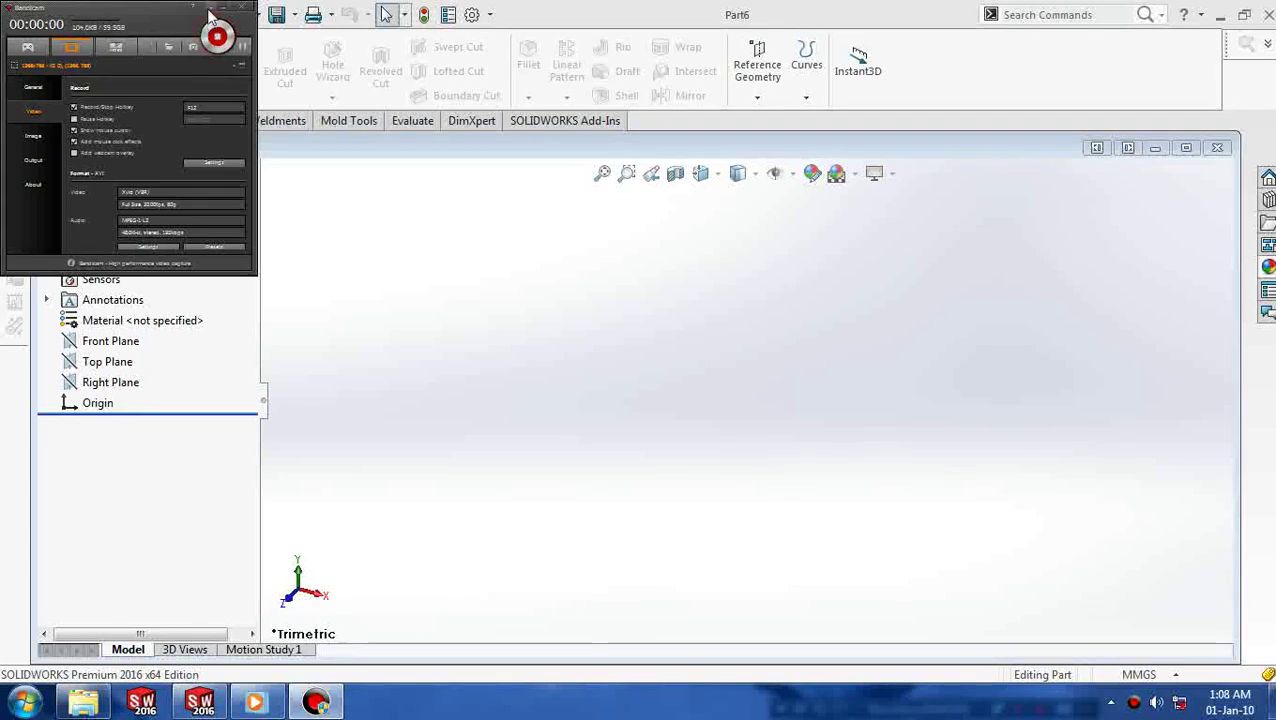
Step: Start a Front Plane sketch with a vertical centerline through the origin
{"action": "left_click", "coordinate": [140, 341]}
{"action": "left_click", "coordinate": [209, 319]}
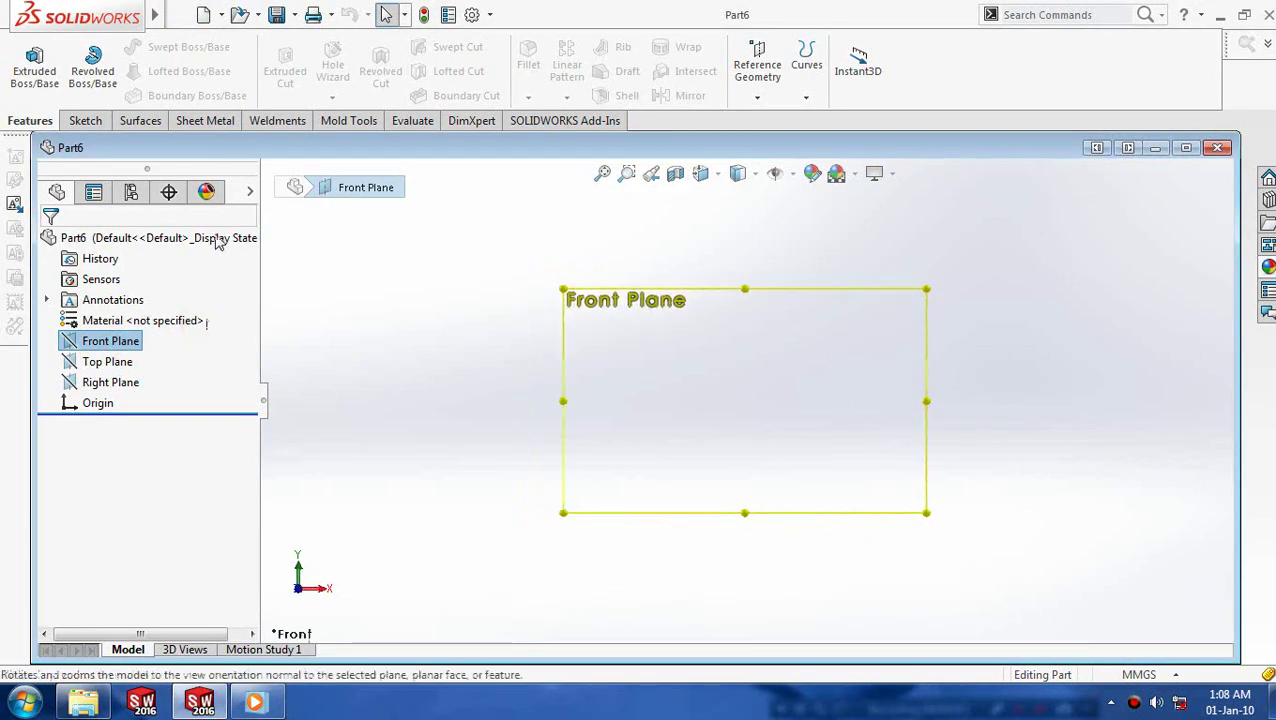
{"action": "left_click", "coordinate": [83, 122]}
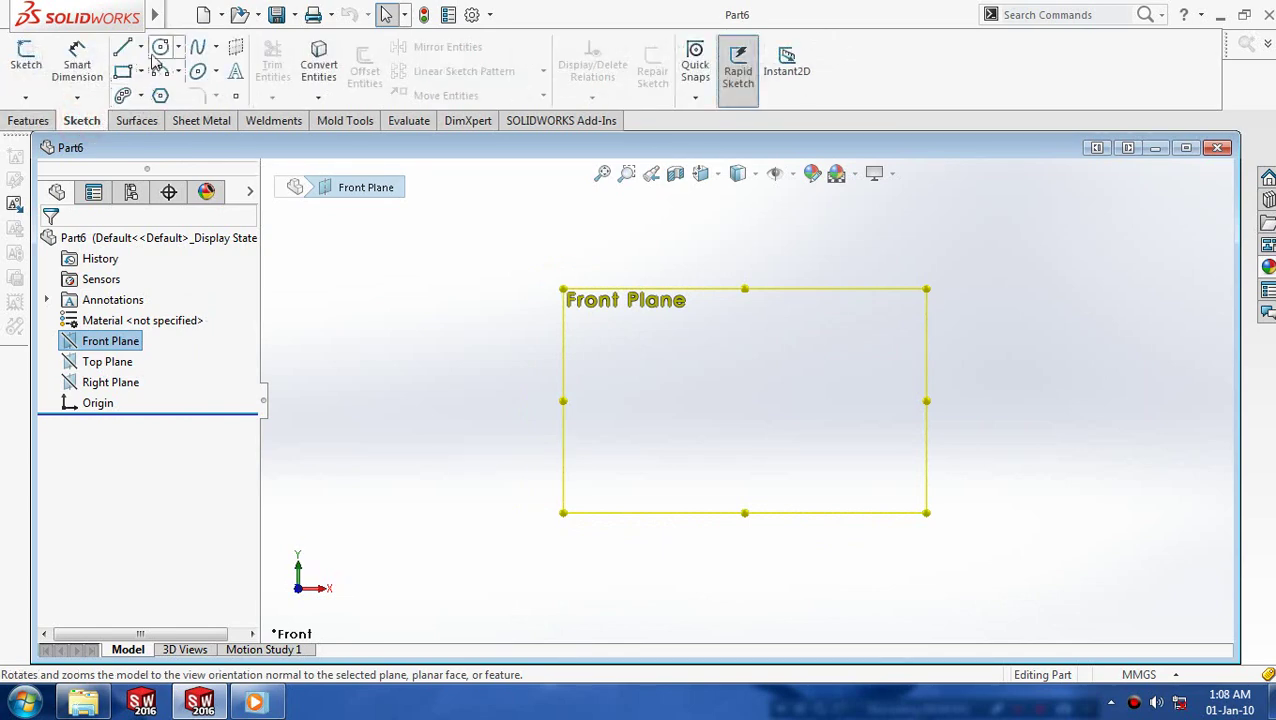
{"action": "left_click", "coordinate": [143, 48]}
{"action": "left_click", "coordinate": [170, 94]}
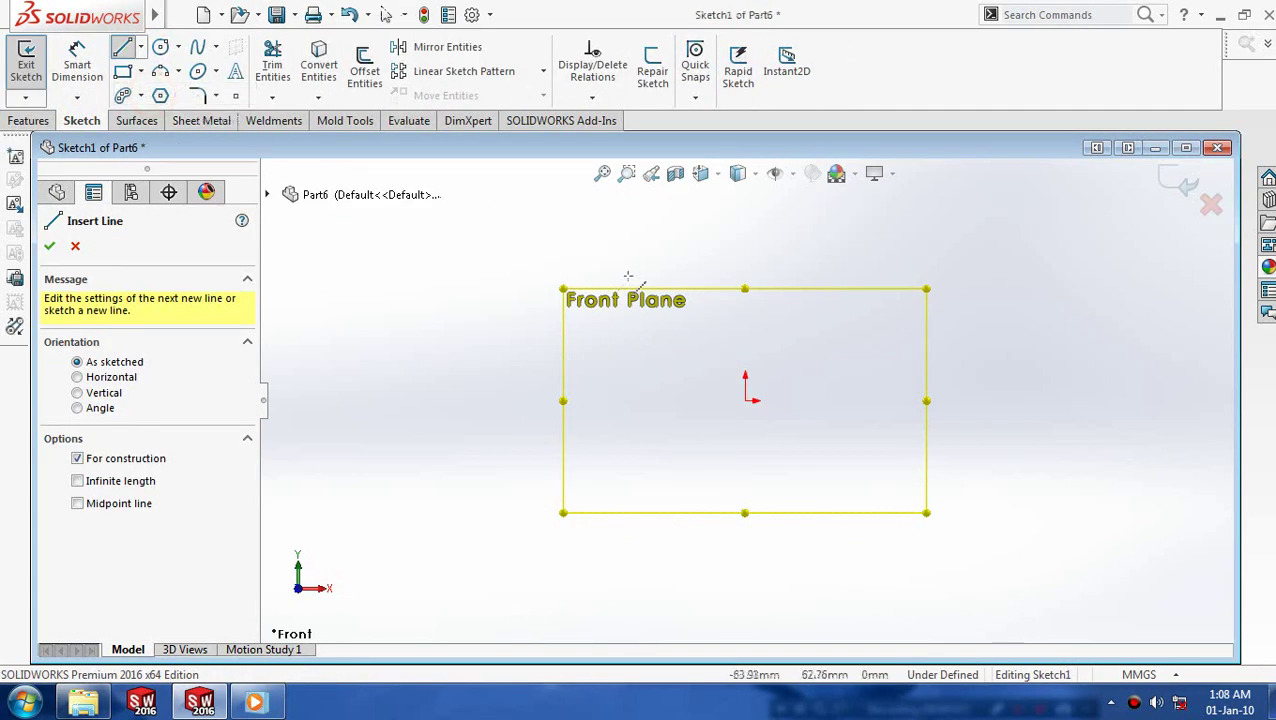
{"action": "left_click", "coordinate": [744, 305]}
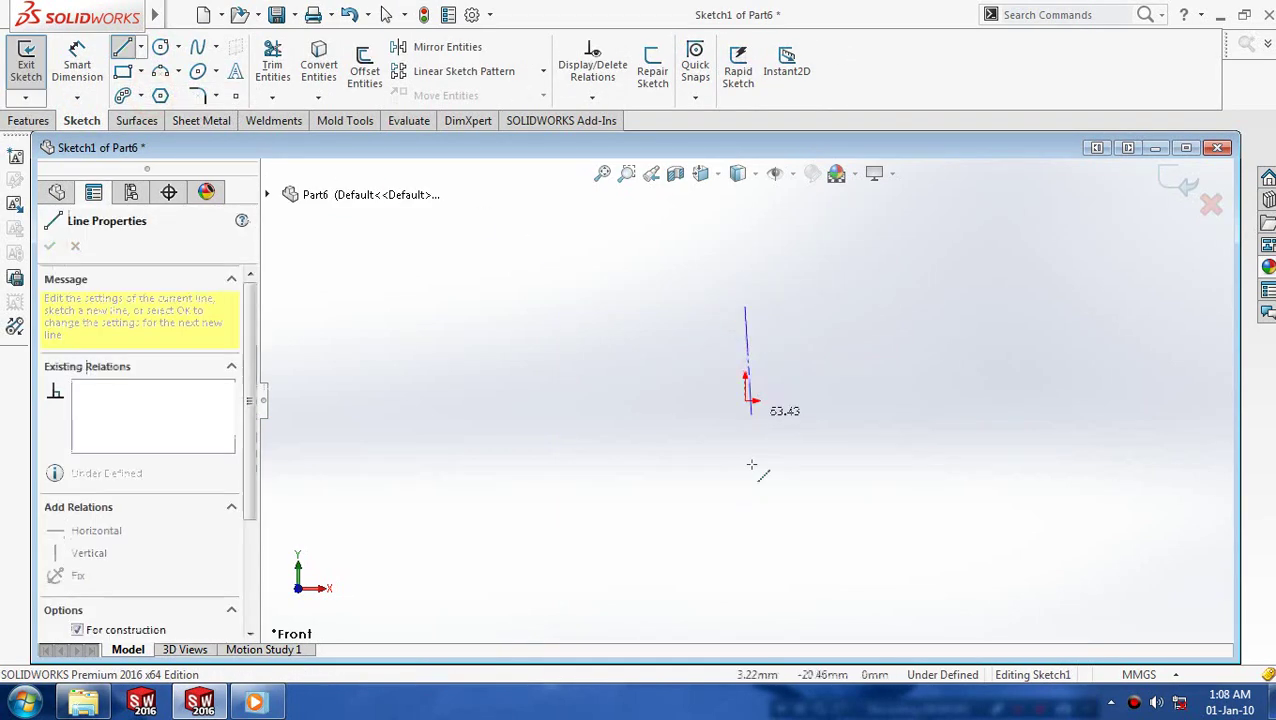
{"action": "left_click", "coordinate": [737, 550]}
{"action": "key", "text": "Escape"}
{"action": "key", "text": "Escape"}
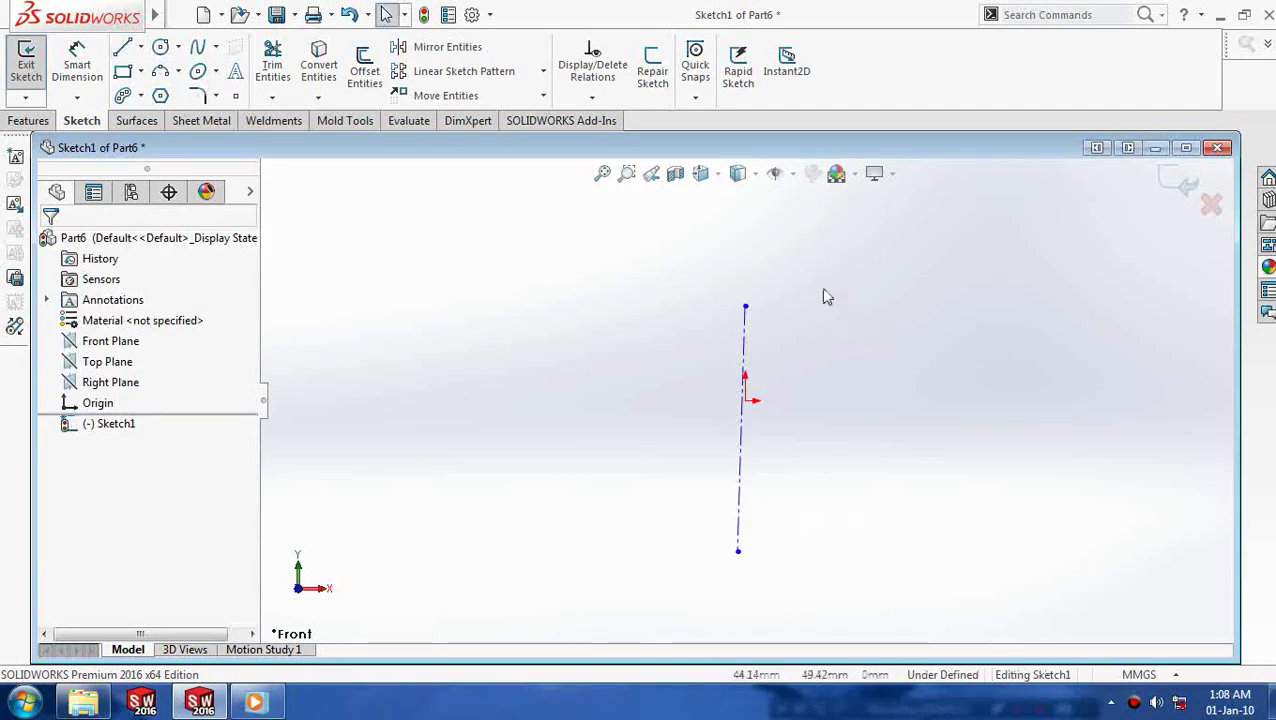
{"action": "left_click", "coordinate": [741, 438]}
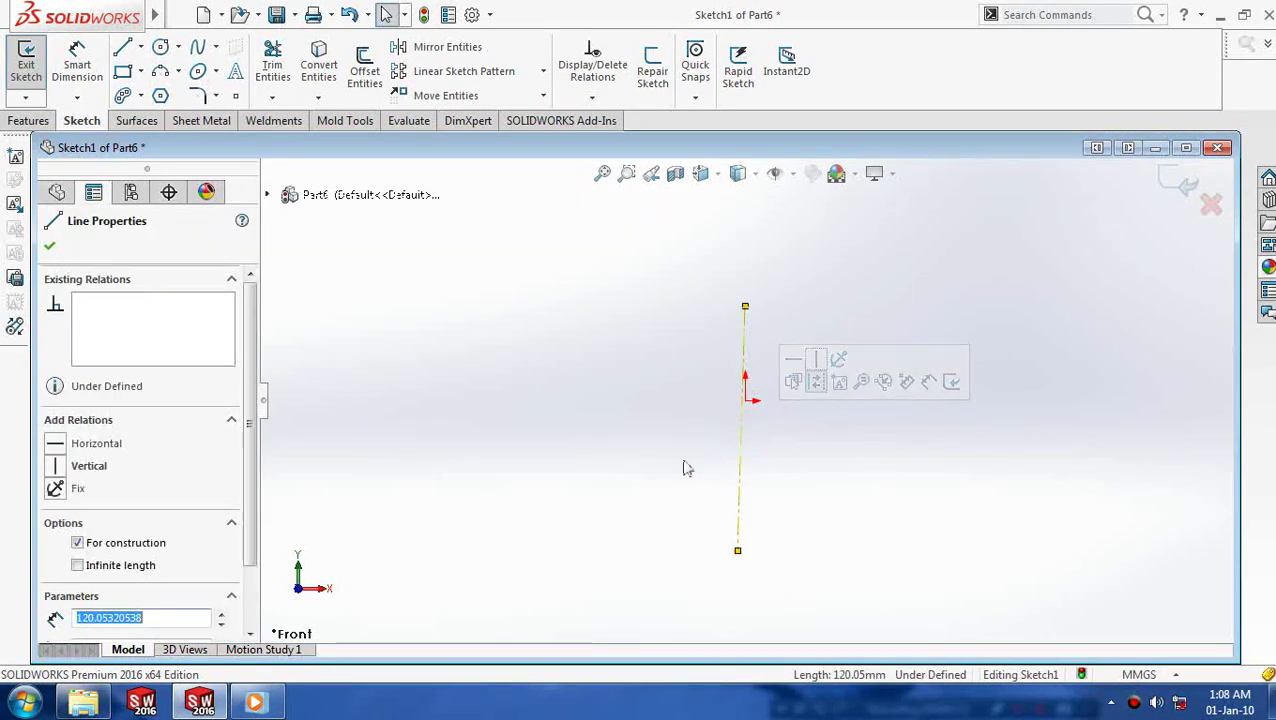
{"action": "left_click", "coordinate": [84, 468]}
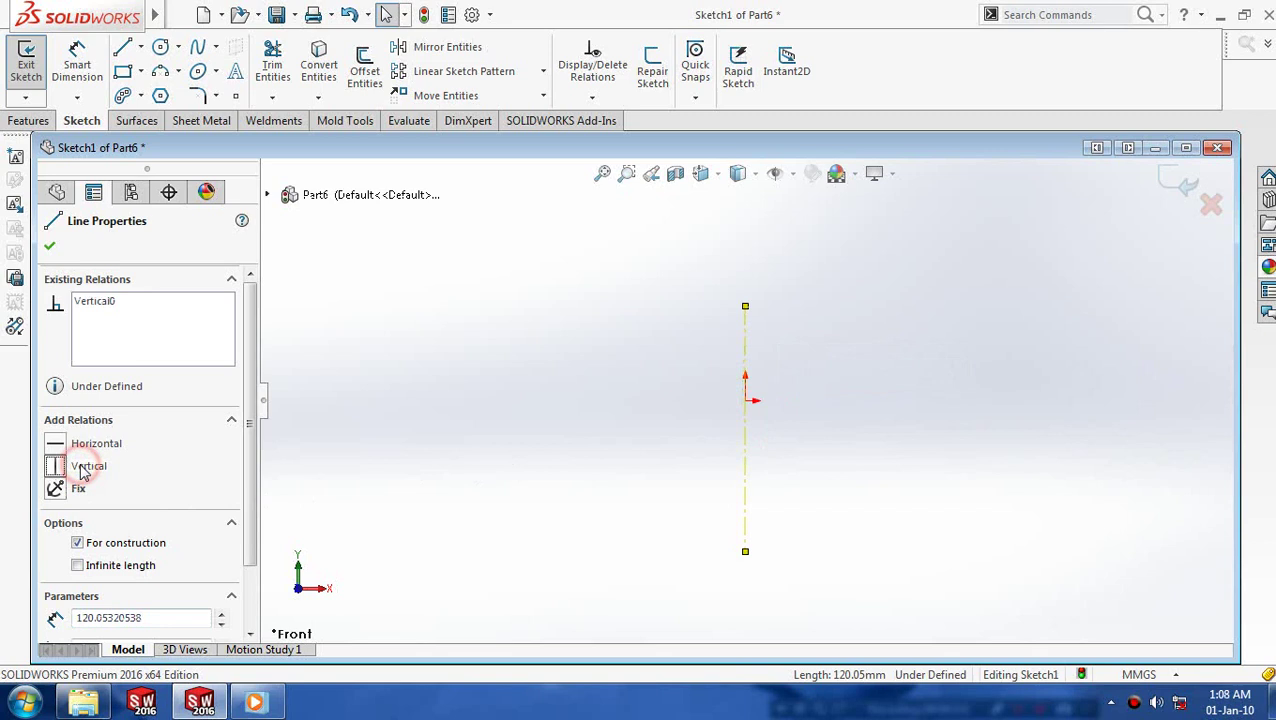
{"action": "left_click", "coordinate": [49, 248]}
{"action": "left_click", "coordinate": [346, 202]}
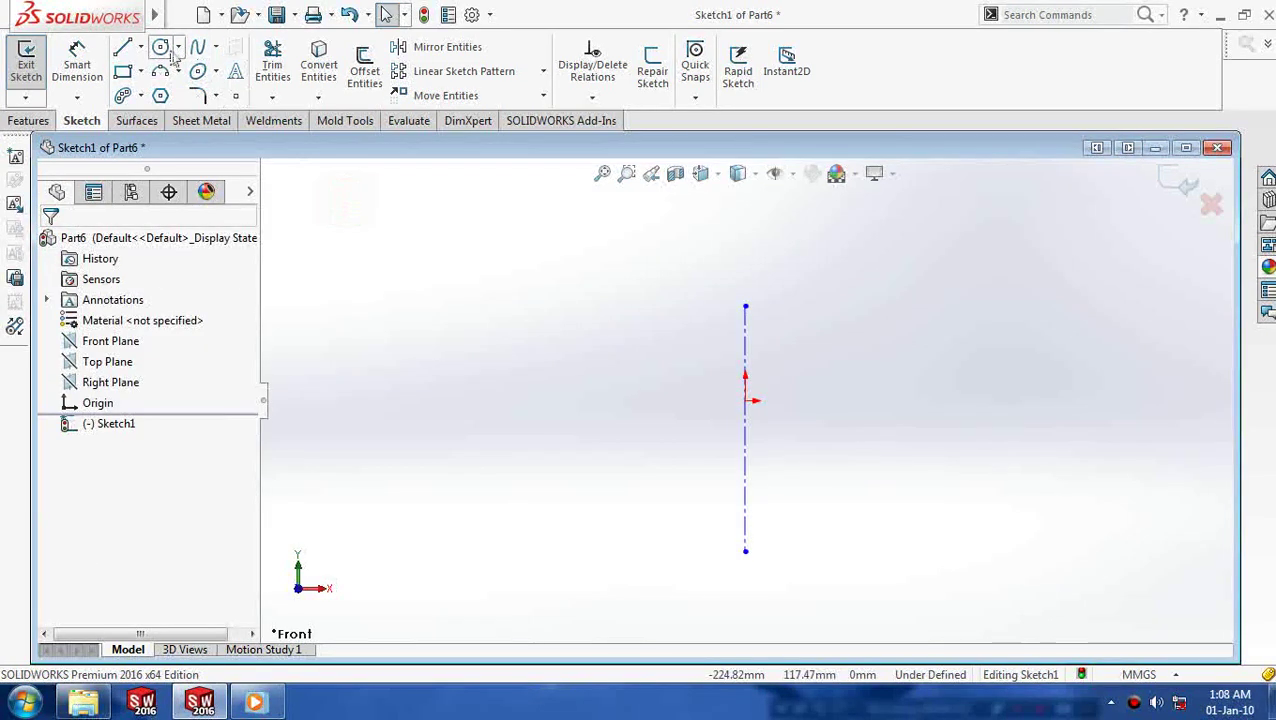
Step: Draw a circle of about 63 mm radius at the origin, plus a vertical line joining its top and bottom
{"action": "left_click", "coordinate": [161, 48]}
{"action": "left_click", "coordinate": [745, 401]}
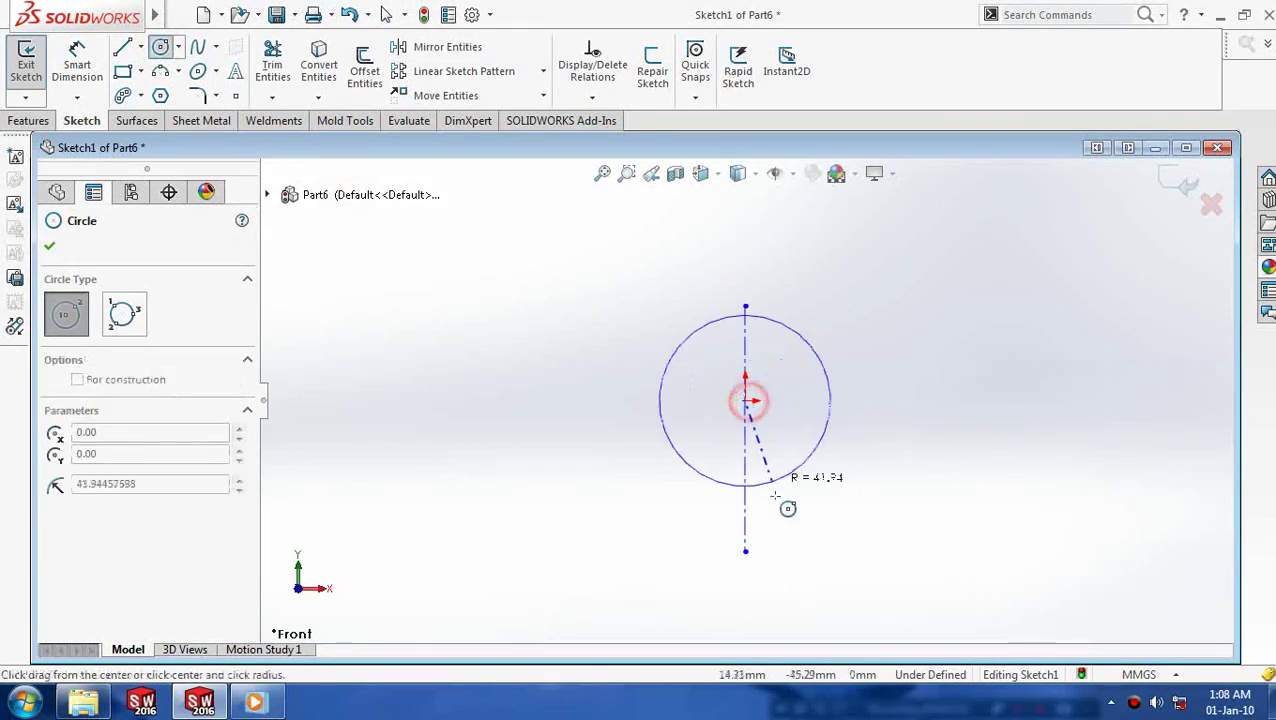
{"action": "left_click", "coordinate": [773, 527]}
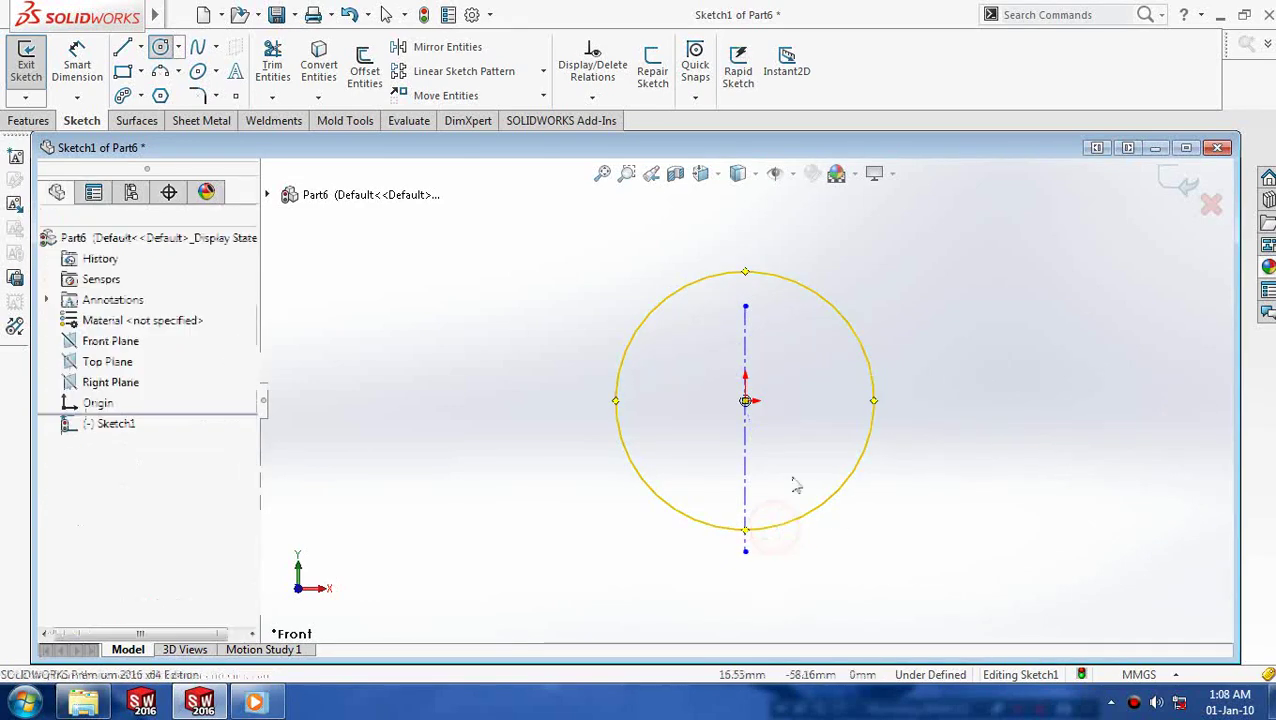
{"action": "left_click", "coordinate": [121, 48]}
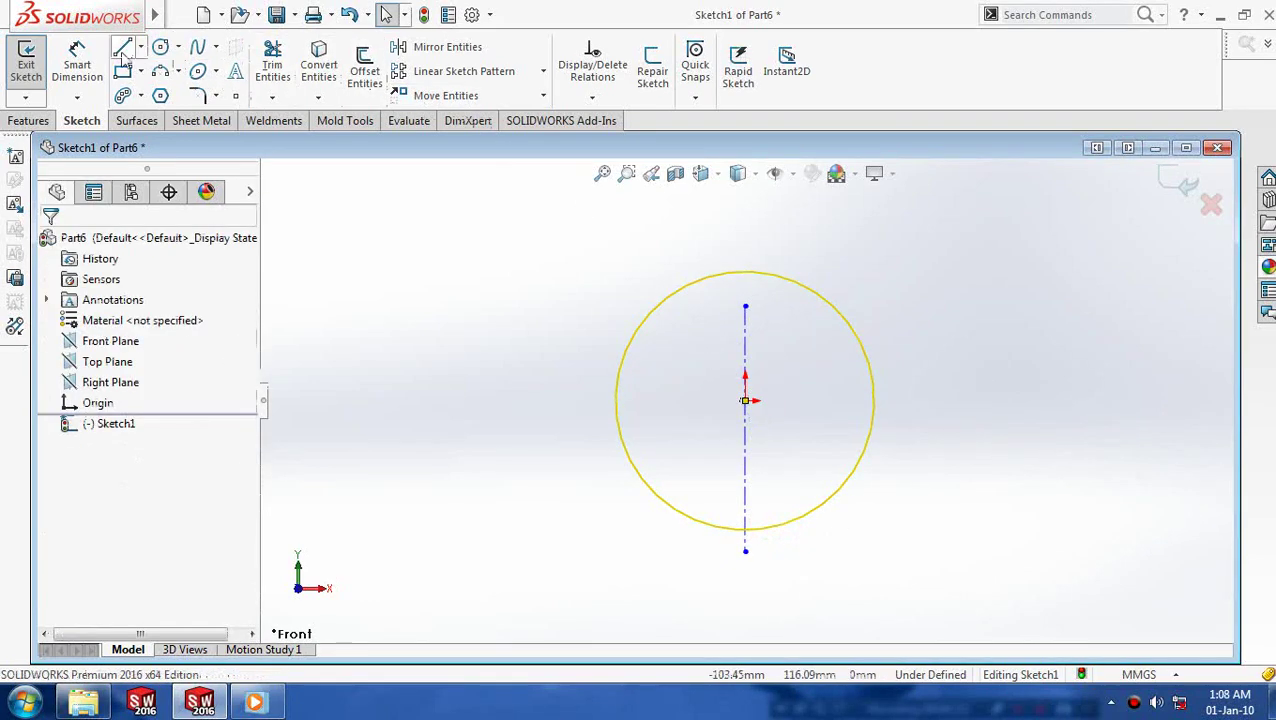
{"action": "left_click", "coordinate": [745, 272]}
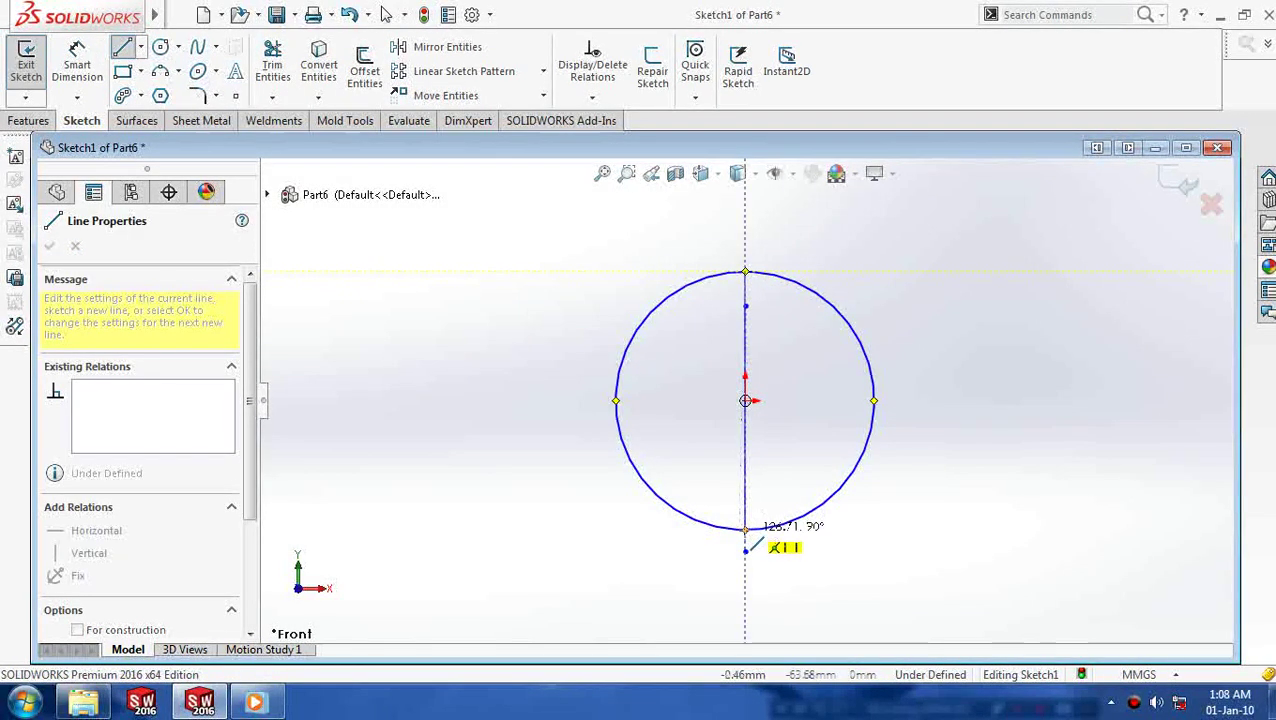
{"action": "double_click", "coordinate": [745, 530]}
{"action": "key", "text": "Escape"}
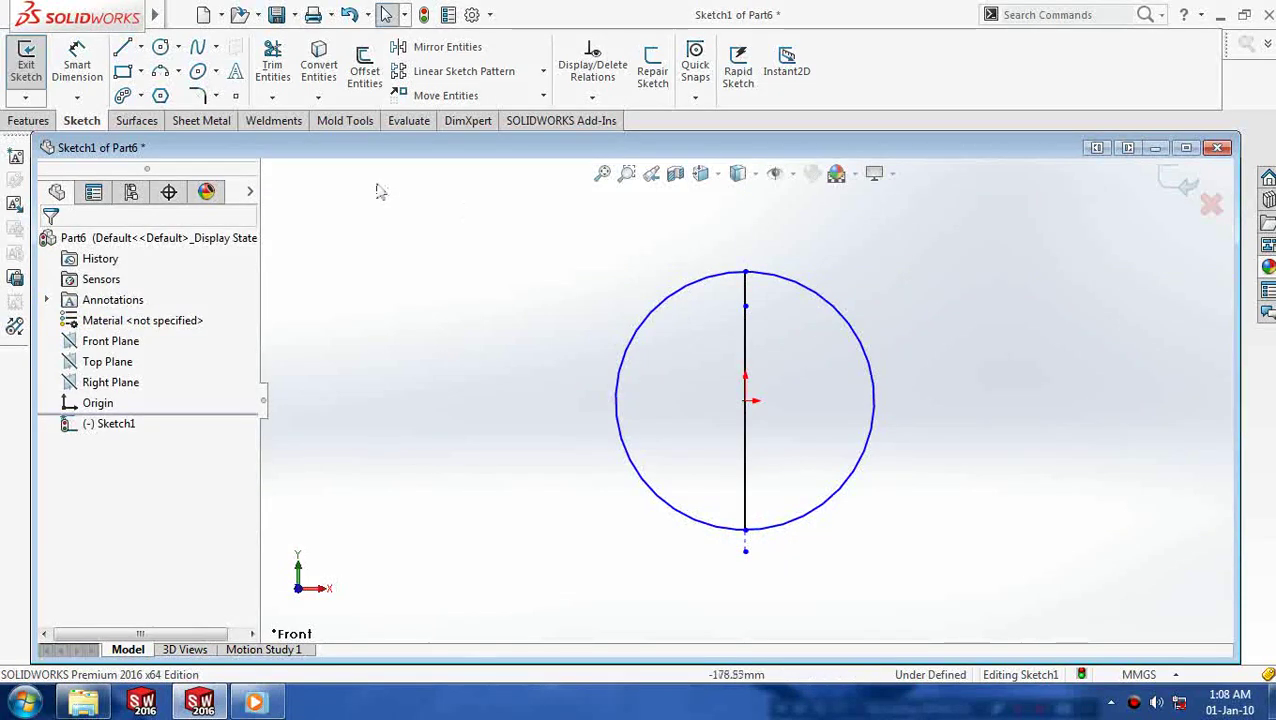
Step: Trim away the centerline stub and left half of the circle, then exit the sketch
{"action": "left_click", "coordinate": [272, 70]}
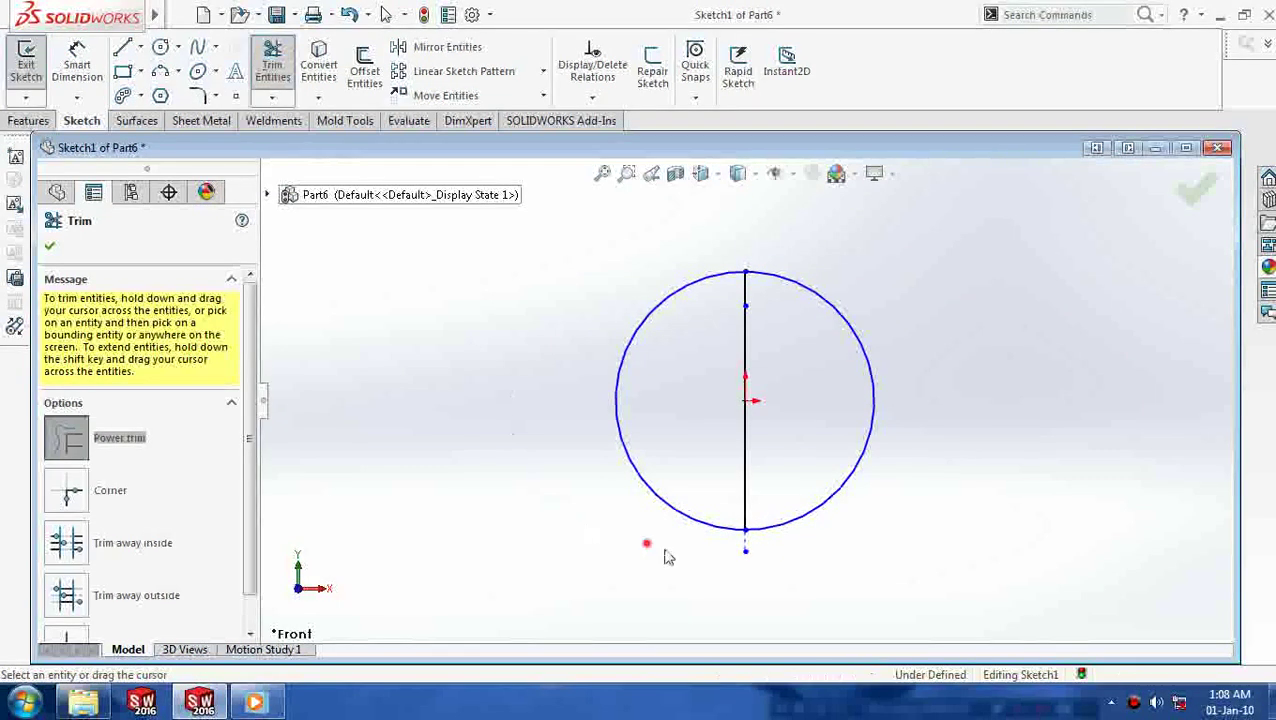
{"action": "left_click_drag", "start_coordinate": [667, 549], "coordinate": [735, 556]}
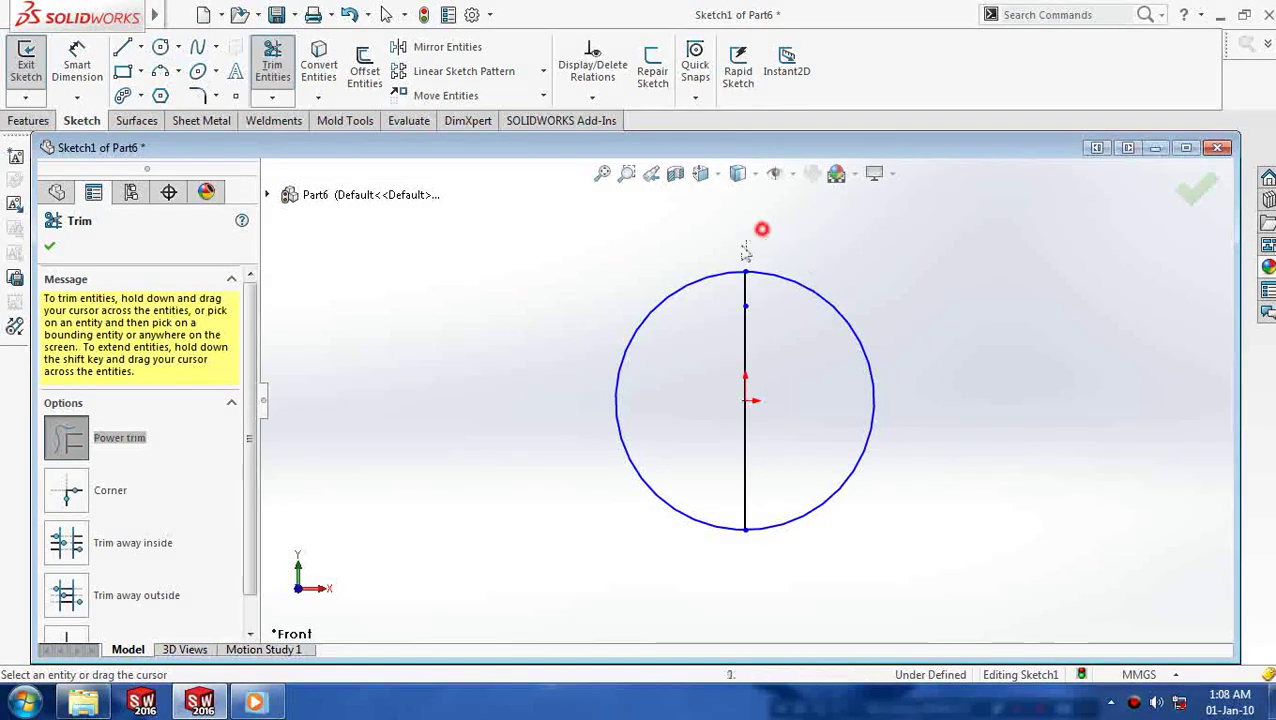
{"action": "left_click_drag", "start_coordinate": [757, 230], "coordinate": [662, 478]}
{"action": "left_click", "coordinate": [50, 247]}
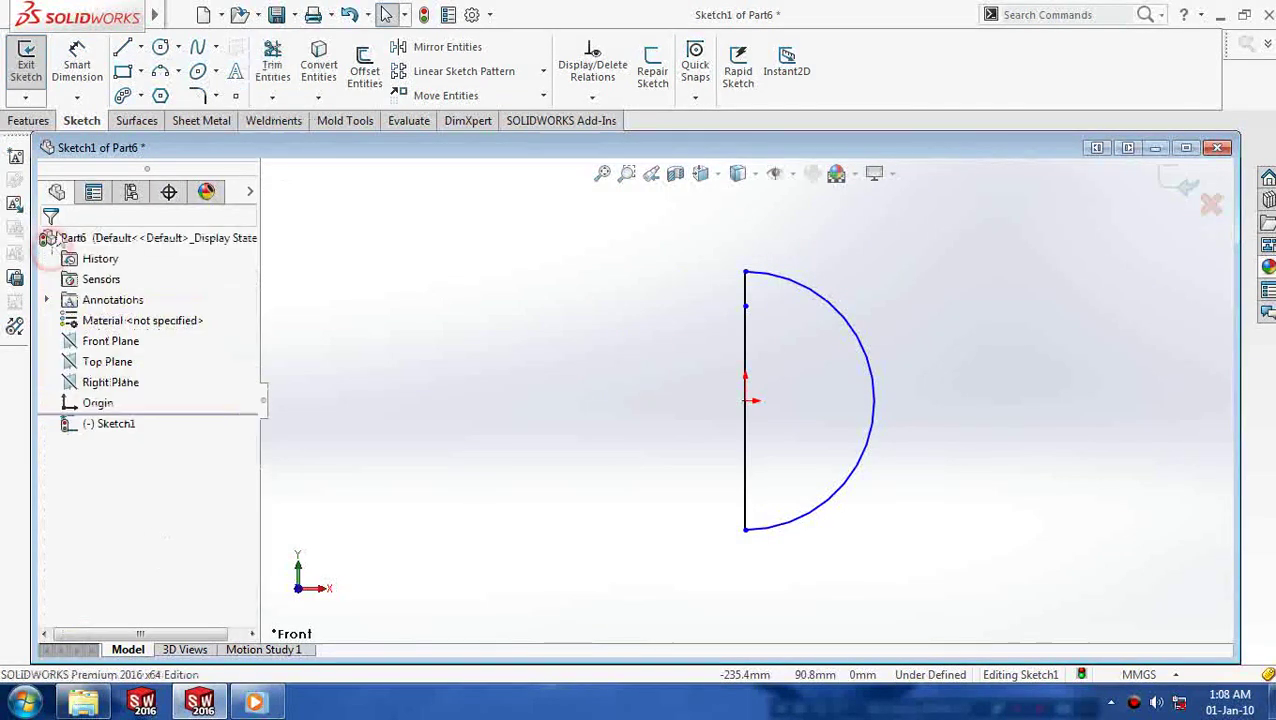
{"action": "left_click", "coordinate": [29, 78]}
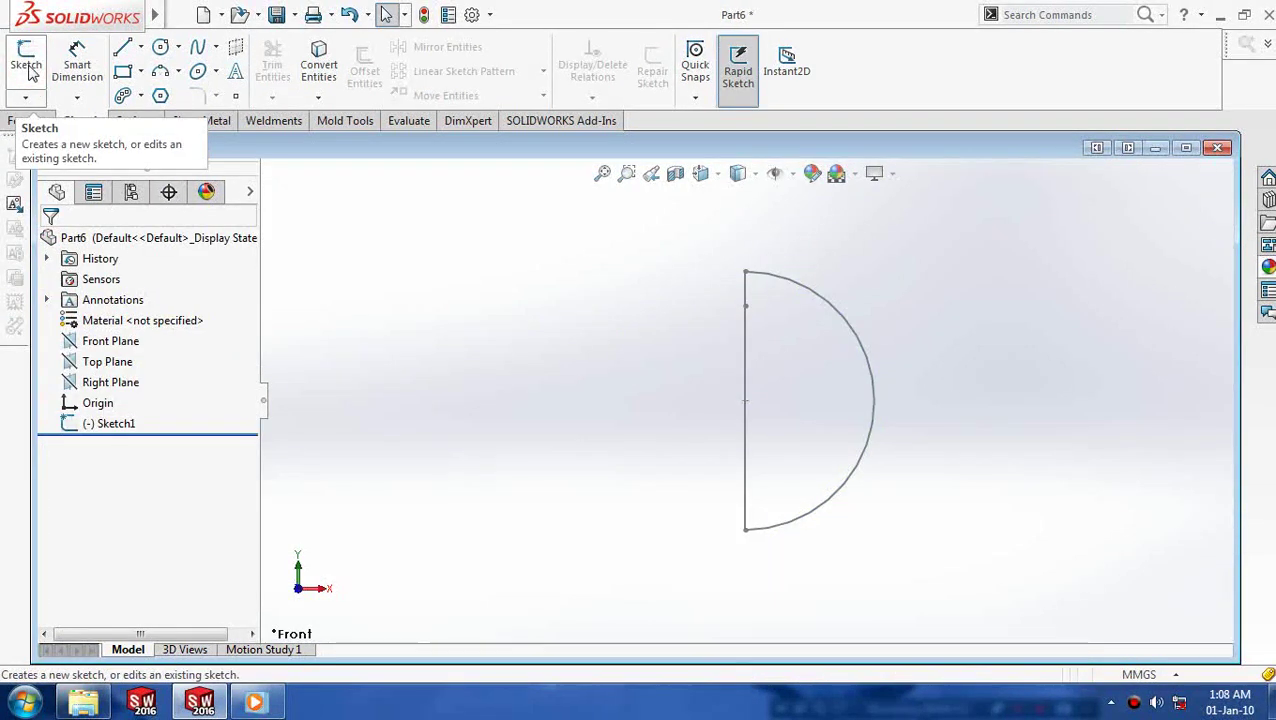
Step: Revolve Sketch1 360° about its vertical line to form the solid sphere Revolve1
{"action": "left_click", "coordinate": [30, 121]}
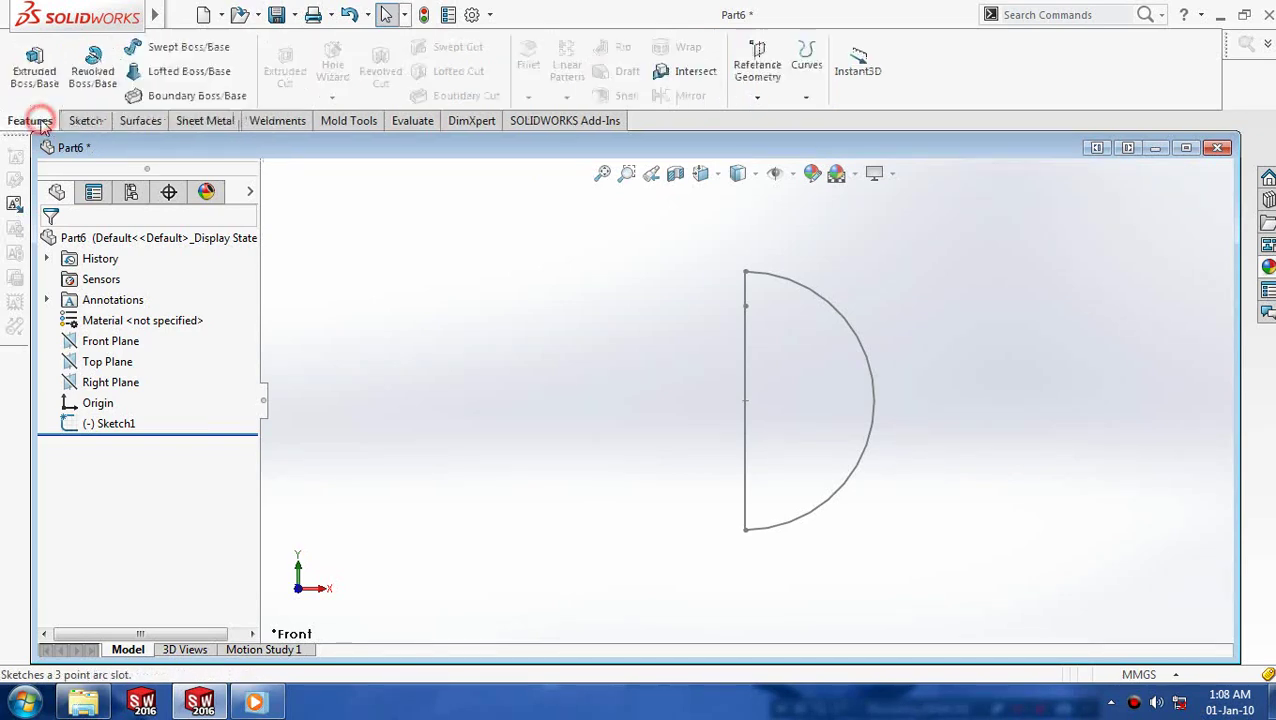
{"action": "left_click", "coordinate": [92, 68]}
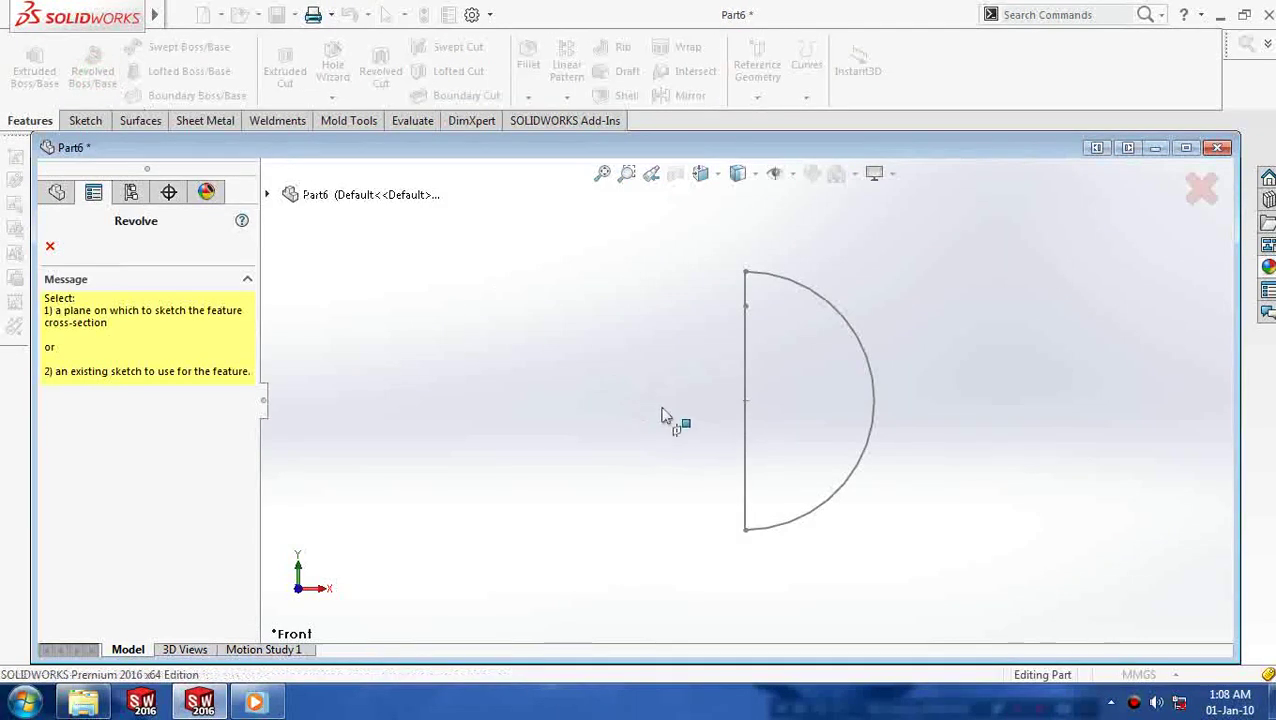
{"action": "left_click", "coordinate": [743, 415]}
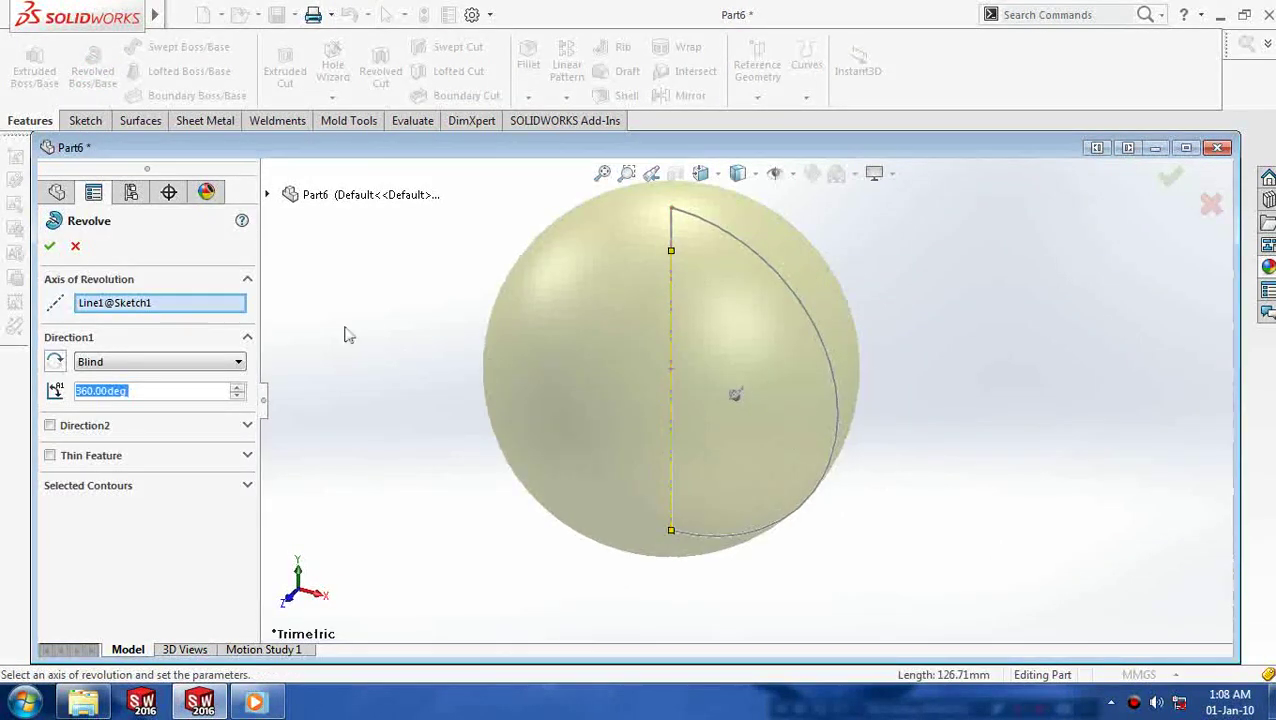
{"action": "left_click", "coordinate": [50, 247]}
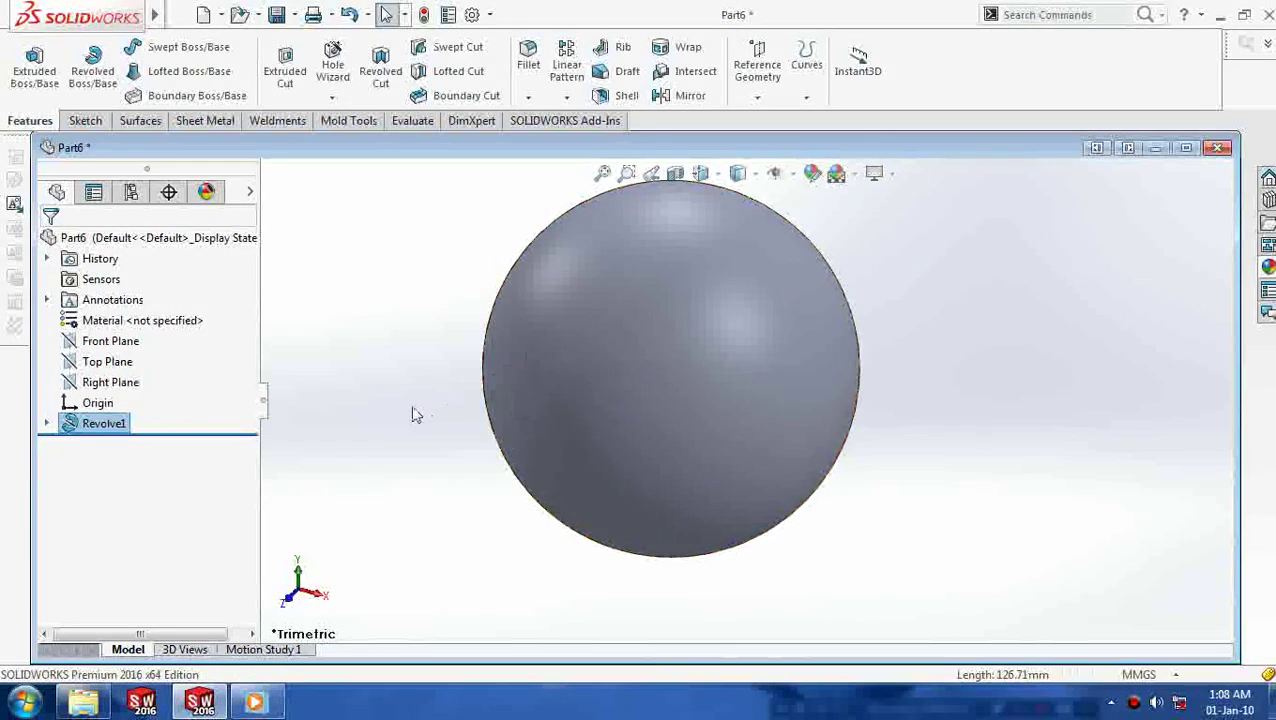
Step: On the Top Plane, sketch a four-point spline arcing across the sphere and exit the sketch
{"action": "left_click", "coordinate": [130, 362]}
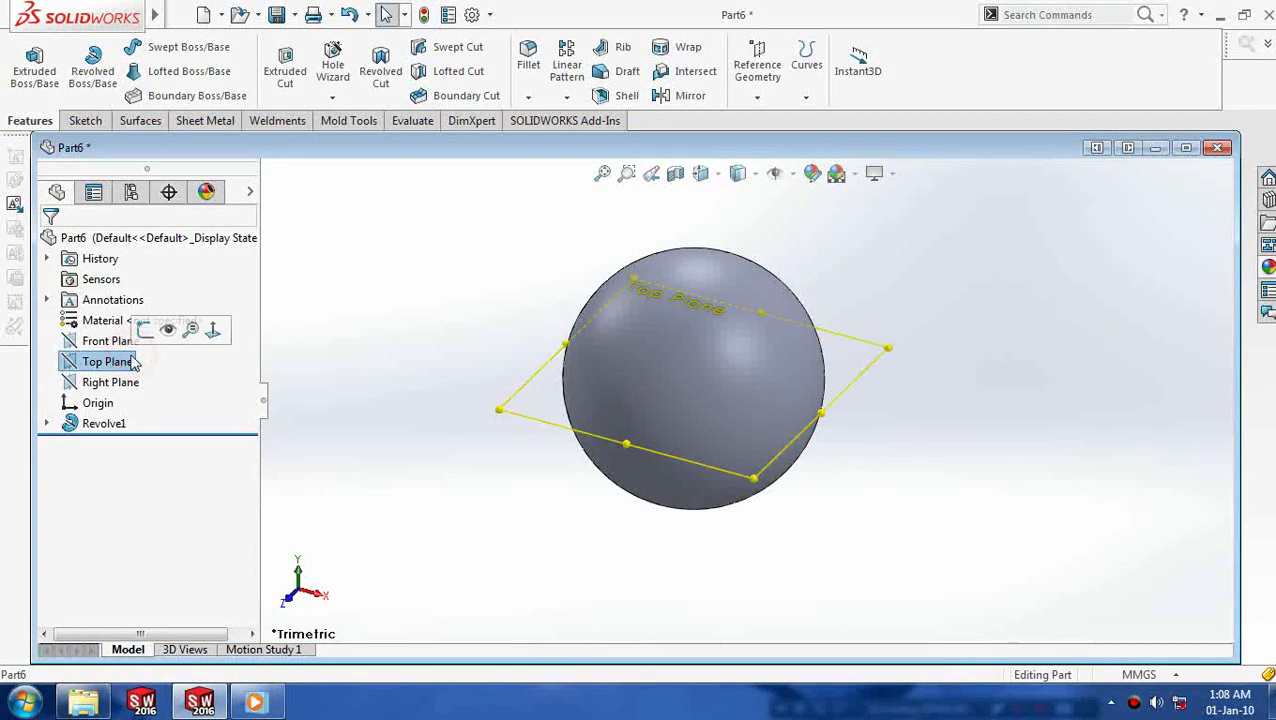
{"action": "left_click", "coordinate": [215, 331]}
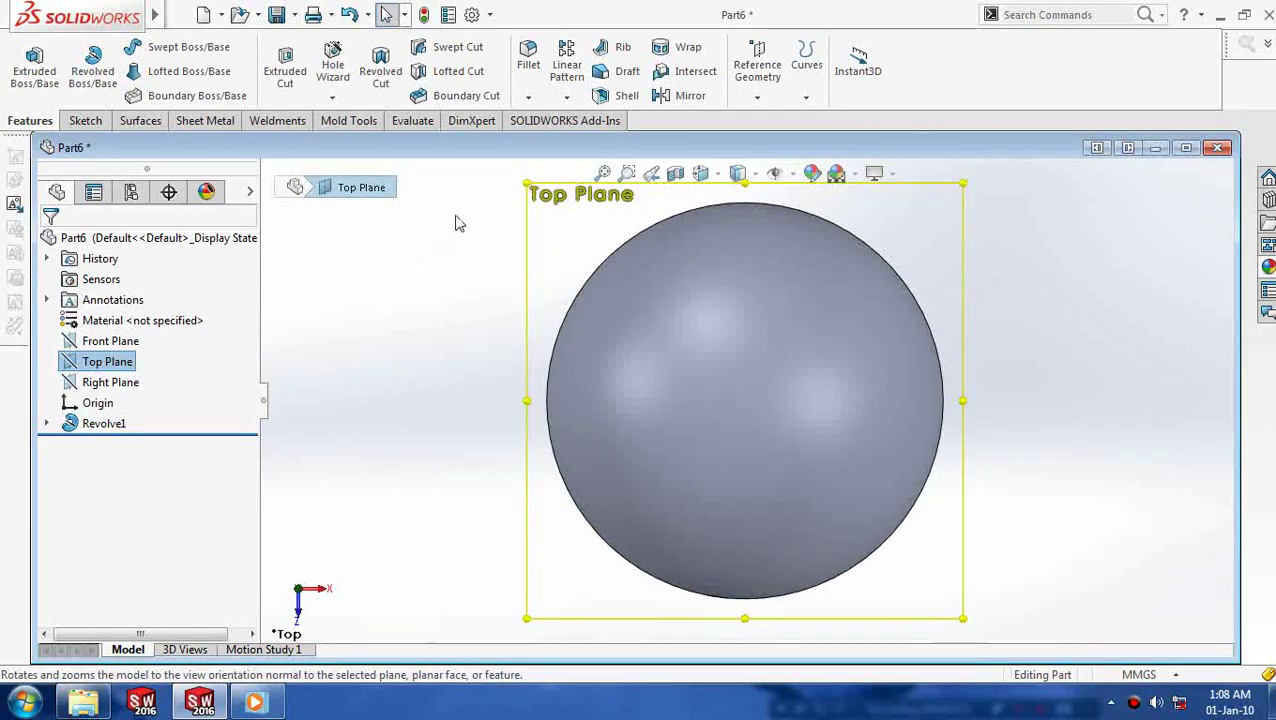
{"action": "left_click", "coordinate": [75, 121]}
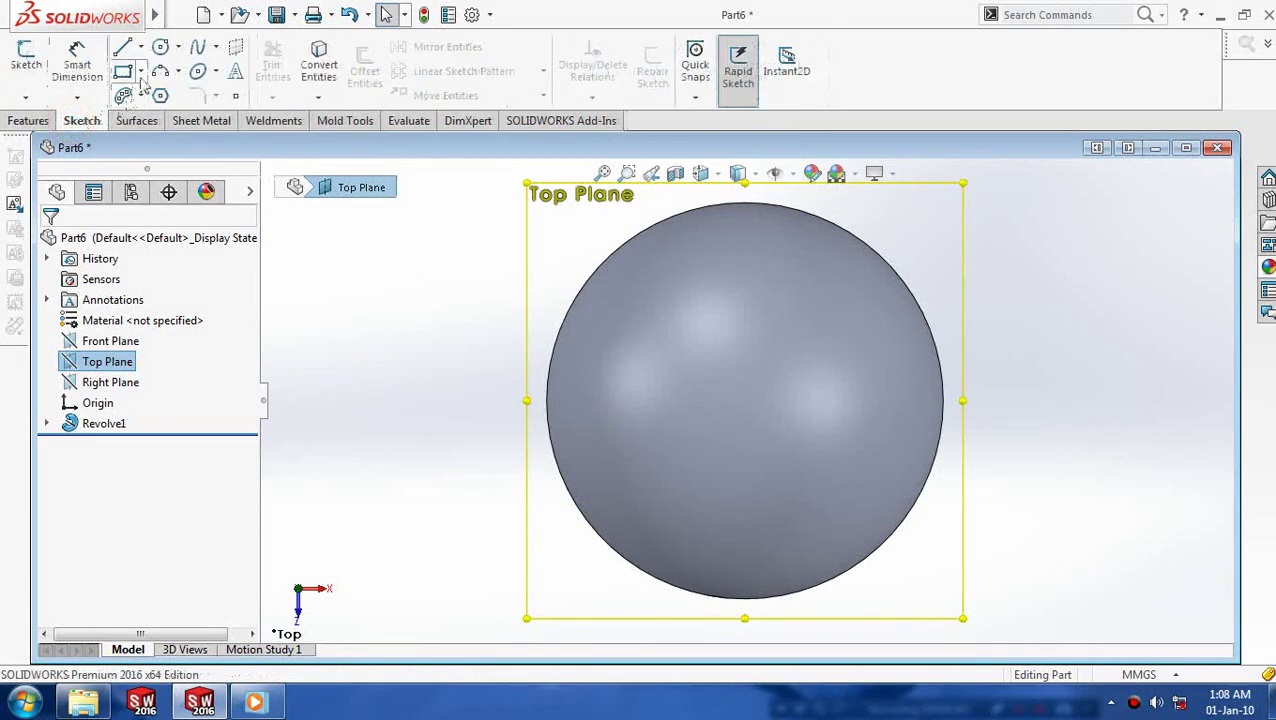
{"action": "left_click", "coordinate": [215, 47]}
{"action": "left_click", "coordinate": [226, 68]}
{"action": "left_click", "coordinate": [479, 325]}
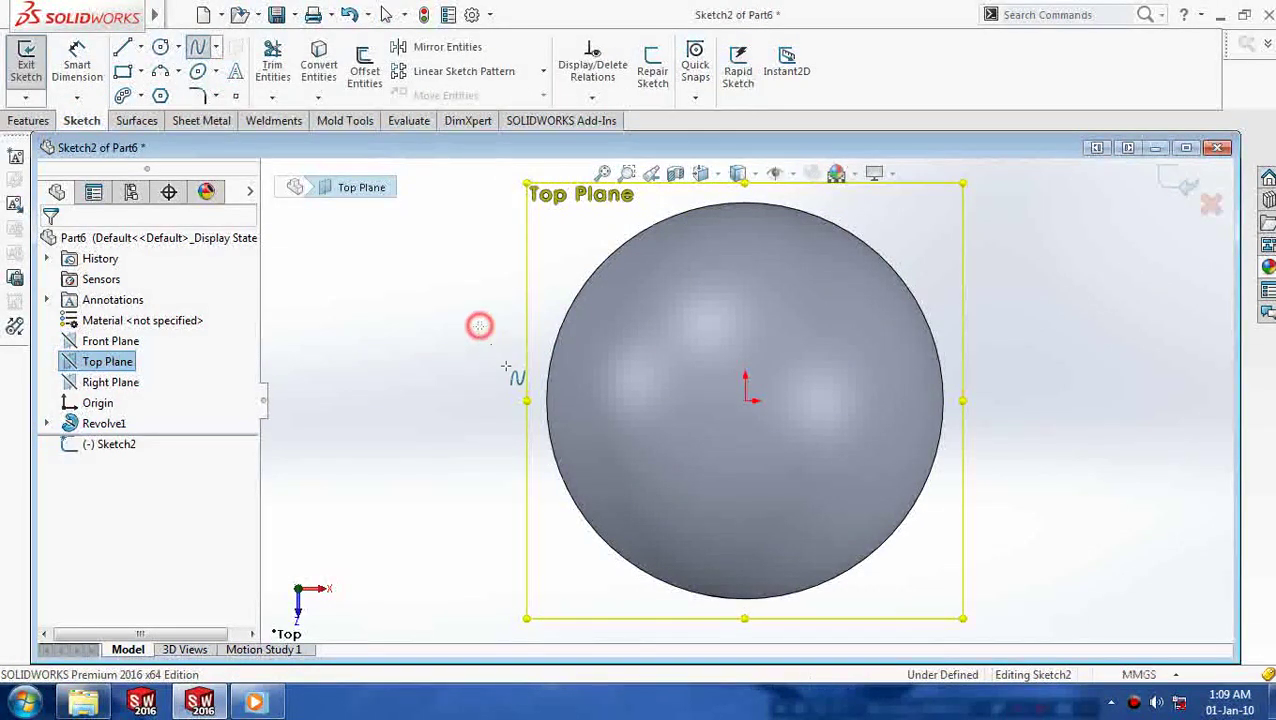
{"action": "left_click", "coordinate": [657, 444]}
{"action": "left_click", "coordinate": [952, 442]}
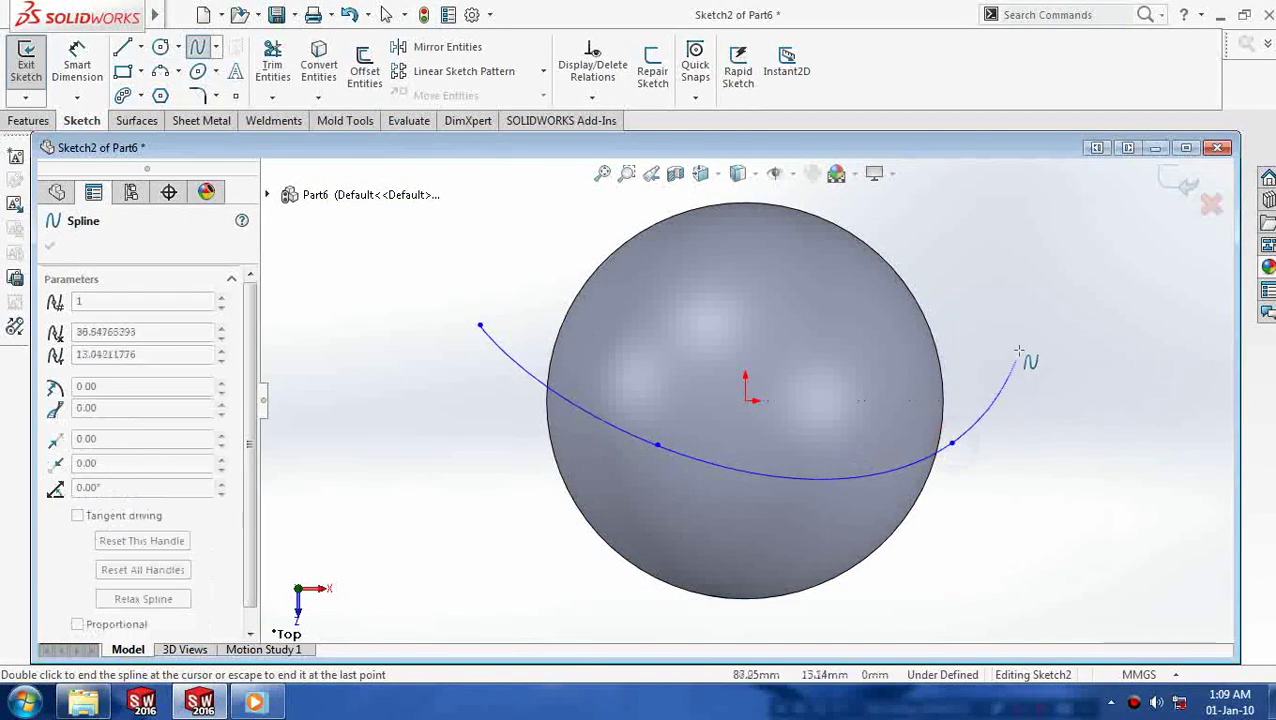
{"action": "double_click", "coordinate": [1035, 300]}
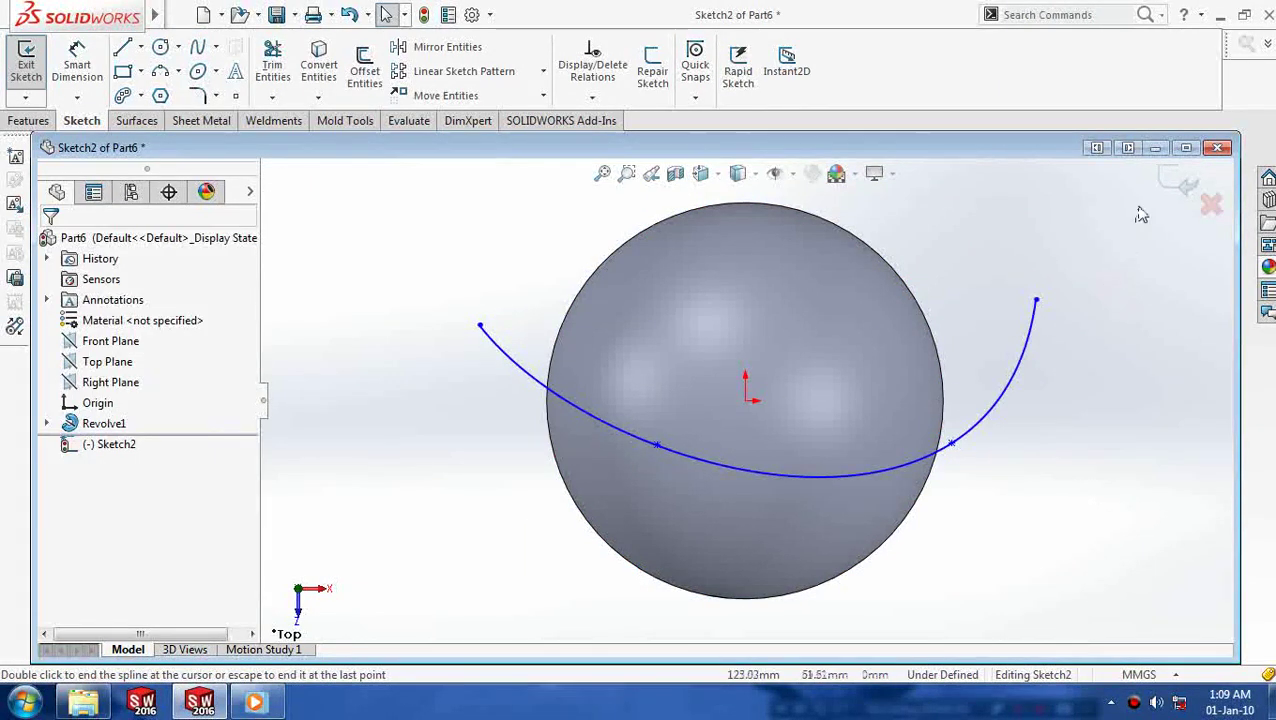
{"action": "left_click", "coordinate": [1170, 180]}
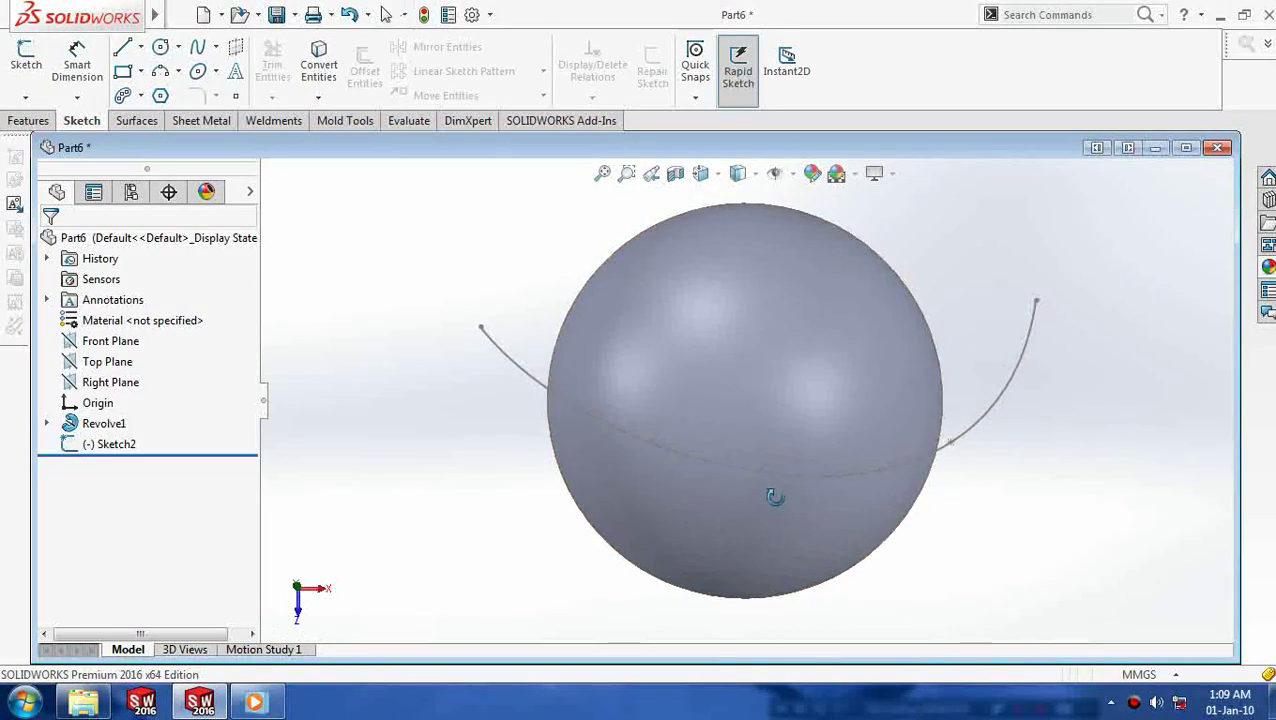
Step: Project the Sketch2 spline onto the sphere's face to create Curve1
{"action": "left_click", "coordinate": [27, 121]}
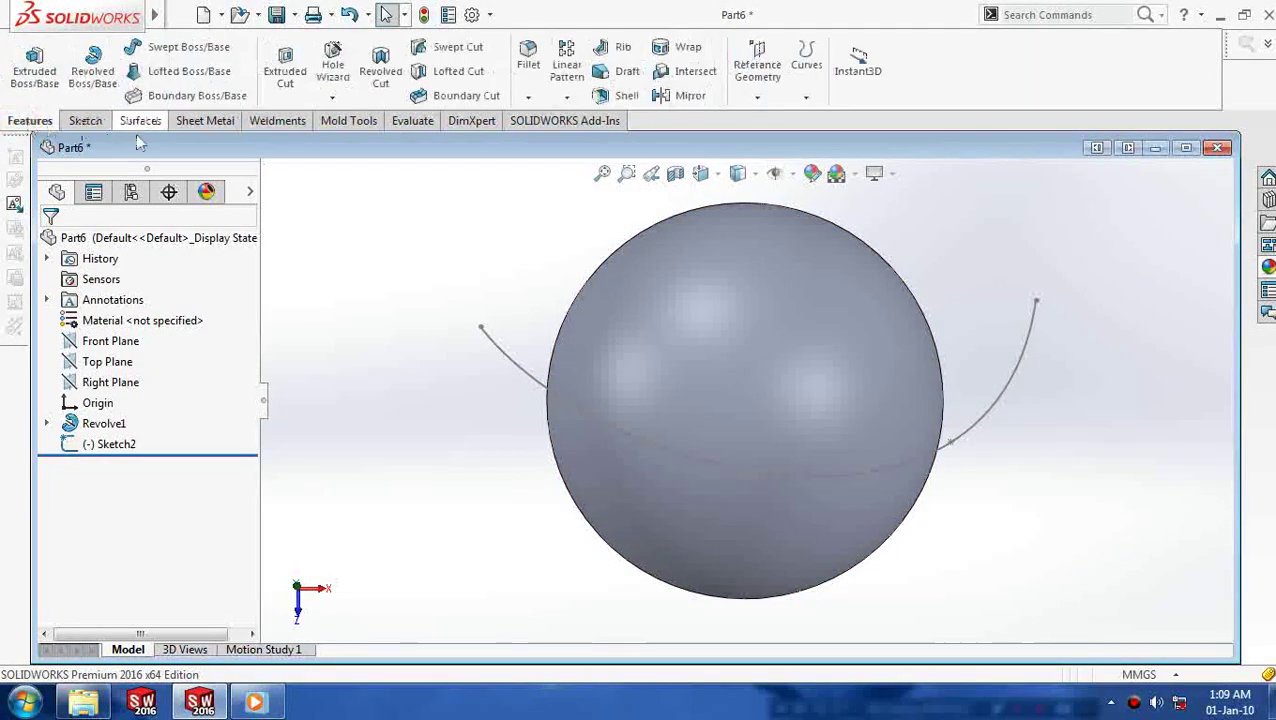
{"action": "left_click", "coordinate": [804, 97]}
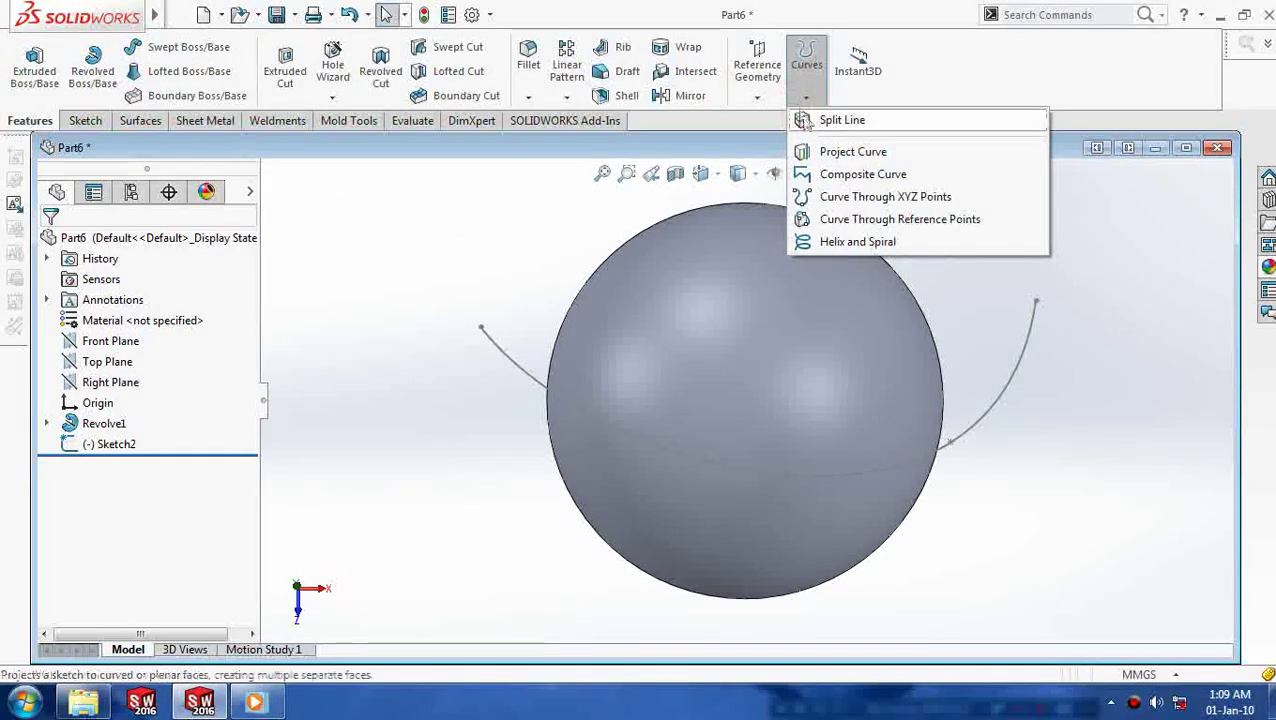
{"action": "left_click", "coordinate": [826, 153]}
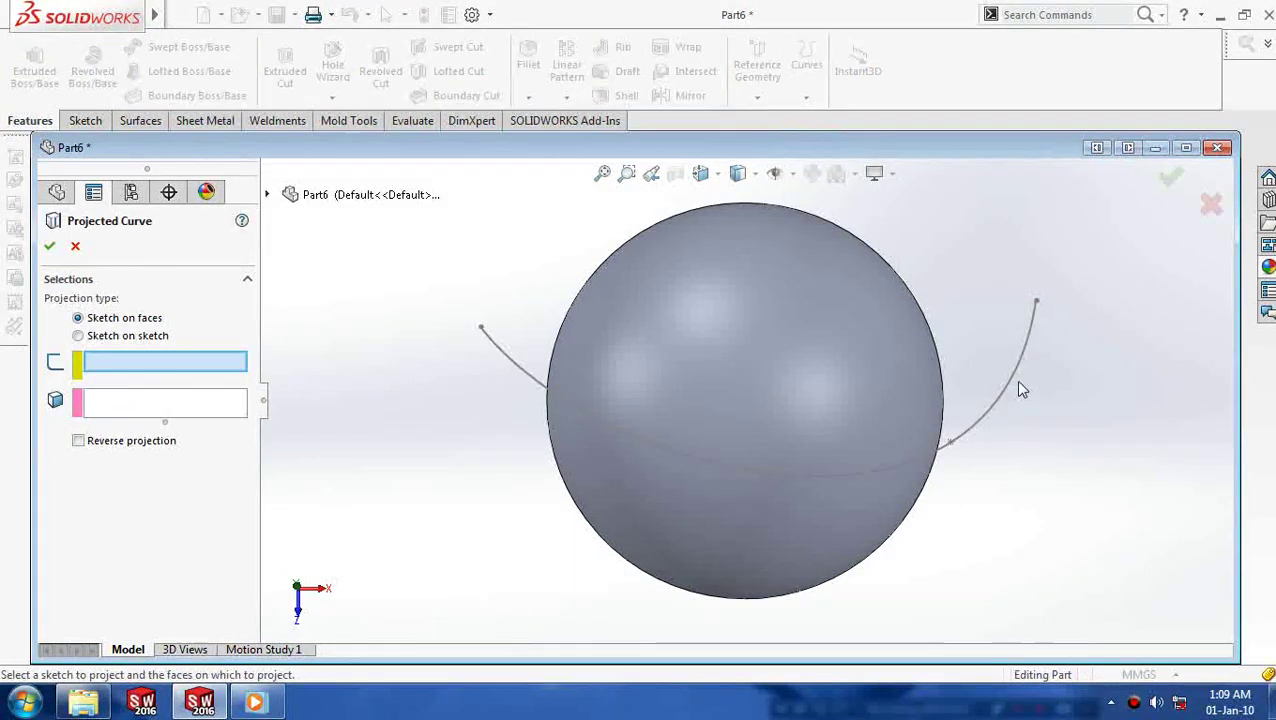
{"action": "left_click", "coordinate": [1015, 382]}
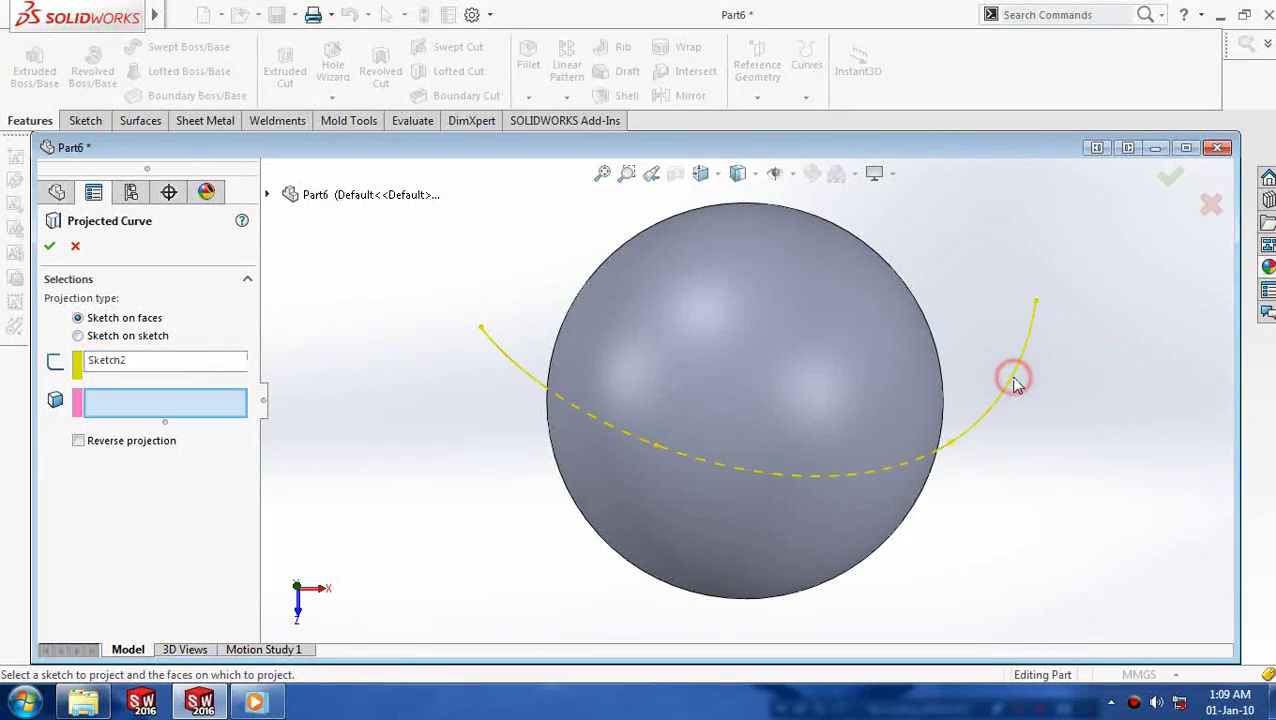
{"action": "left_click", "coordinate": [778, 345]}
{"action": "mouse_move", "coordinate": [778, 478]}
{"action": "middle_mouse_down"}
{"action": "mouse_move", "coordinate": [752, 490]}
{"action": "mouse_move", "coordinate": [769, 379]}
{"action": "mouse_move", "coordinate": [822, 370]}
{"action": "middle_mouse_up"}
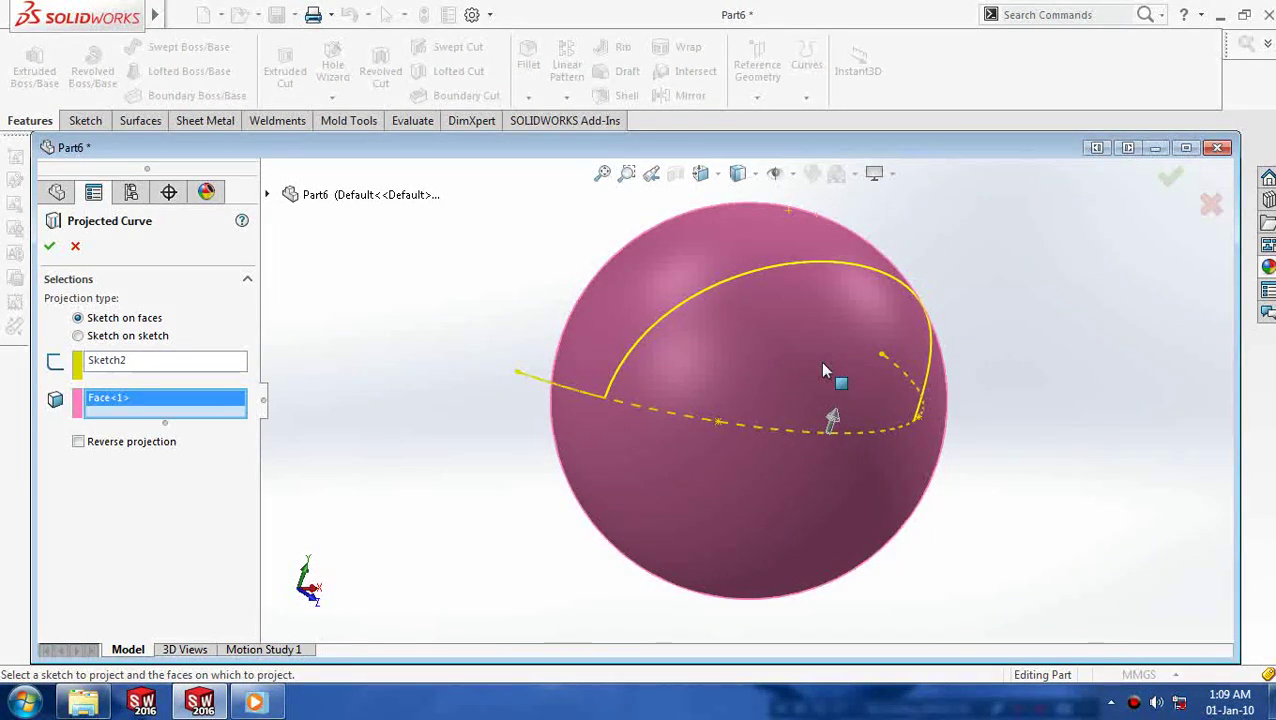
{"action": "left_click", "coordinate": [50, 247]}
{"action": "mouse_move", "coordinate": [586, 447]}
{"action": "middle_mouse_down"}
{"action": "mouse_move", "coordinate": [503, 479]}
{"action": "mouse_move", "coordinate": [470, 445]}
{"action": "middle_mouse_up"}
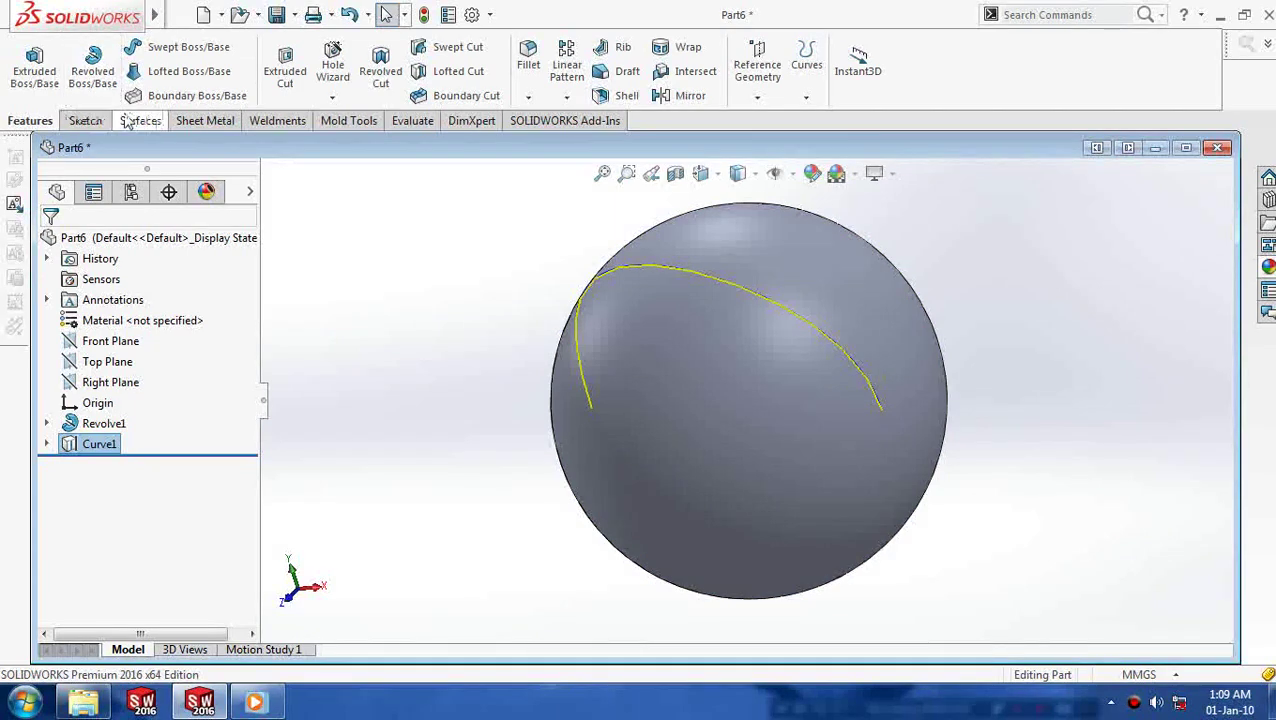
Step: Create reference Plane1 perpendicular to Curve1 at its end point
{"action": "left_click", "coordinate": [758, 97]}
{"action": "left_click", "coordinate": [775, 120]}
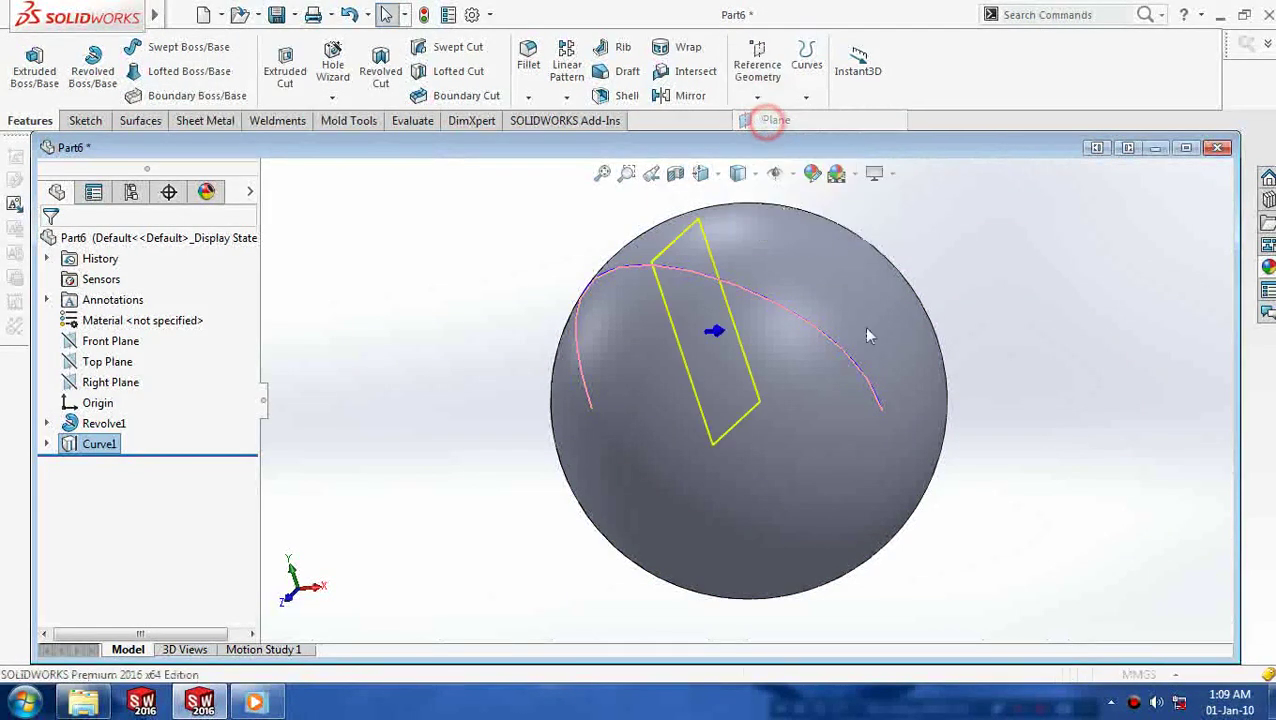
{"action": "left_click", "coordinate": [876, 399]}
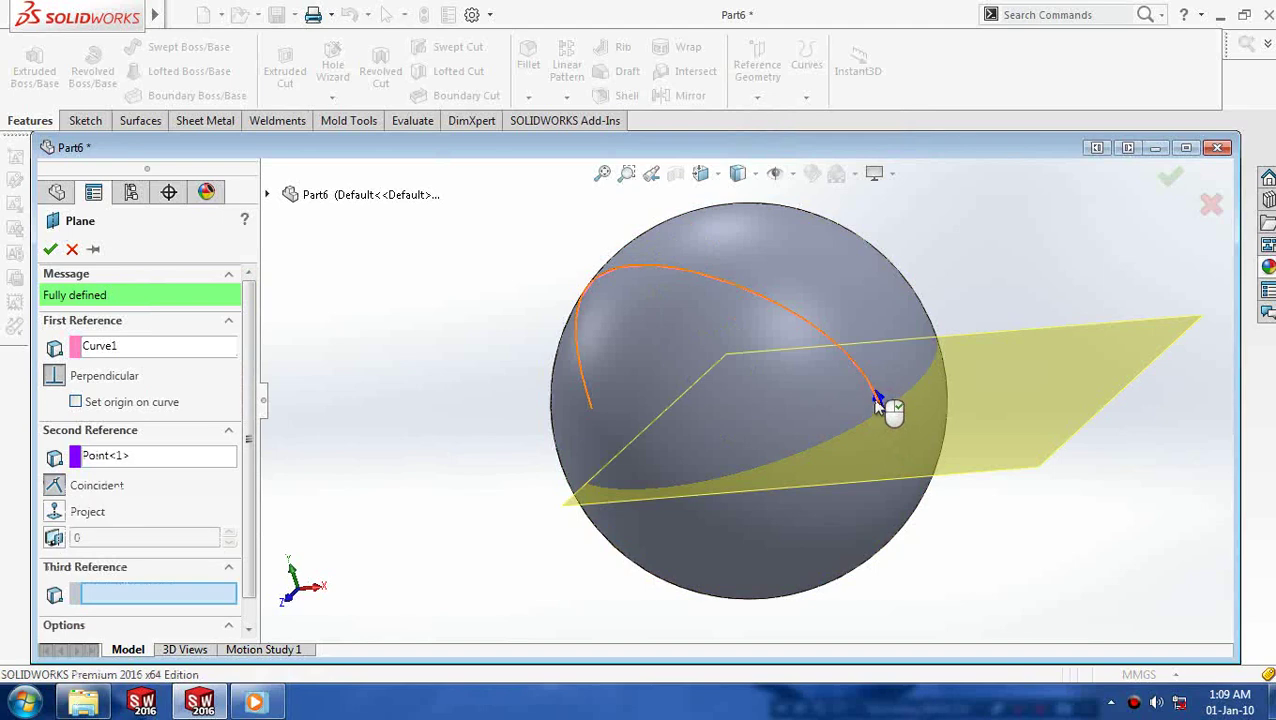
{"action": "left_click", "coordinate": [47, 249]}
{"action": "middle_click_drag", "start_coordinate": [330, 390], "coordinate": [268, 338]}
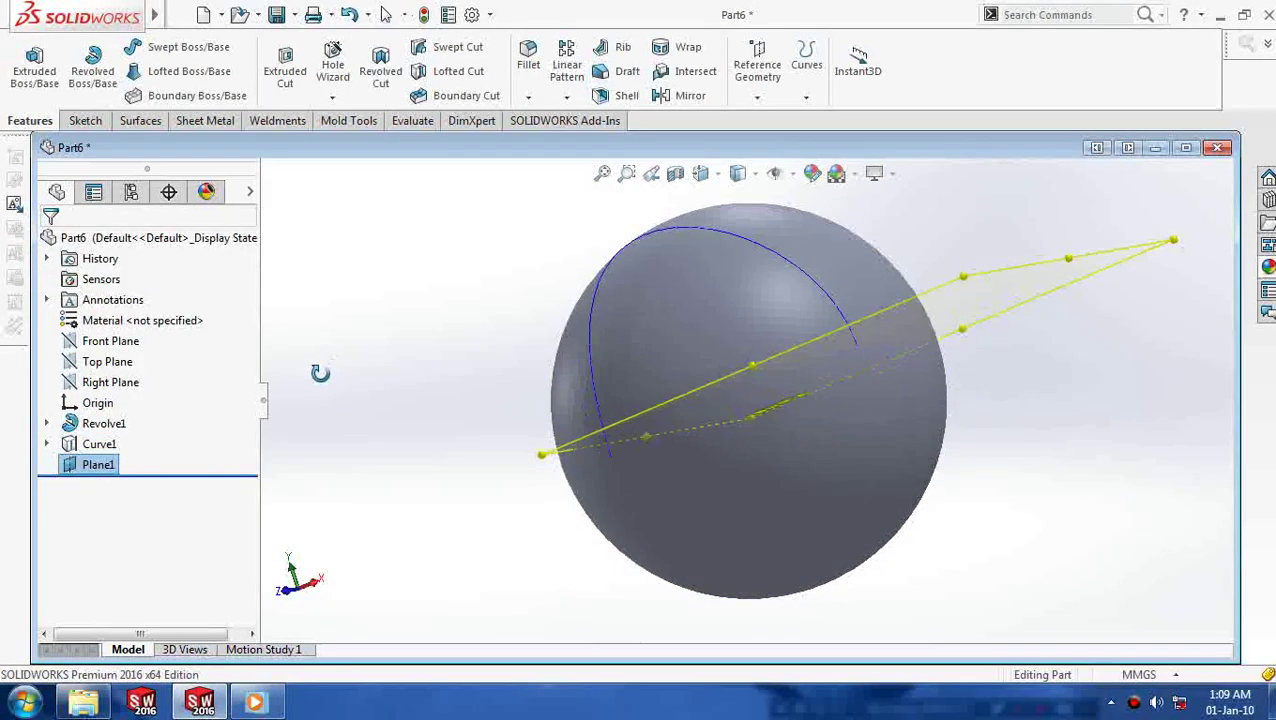
Step: Start a circle sketch on Plane1
{"action": "left_click", "coordinate": [85, 120]}
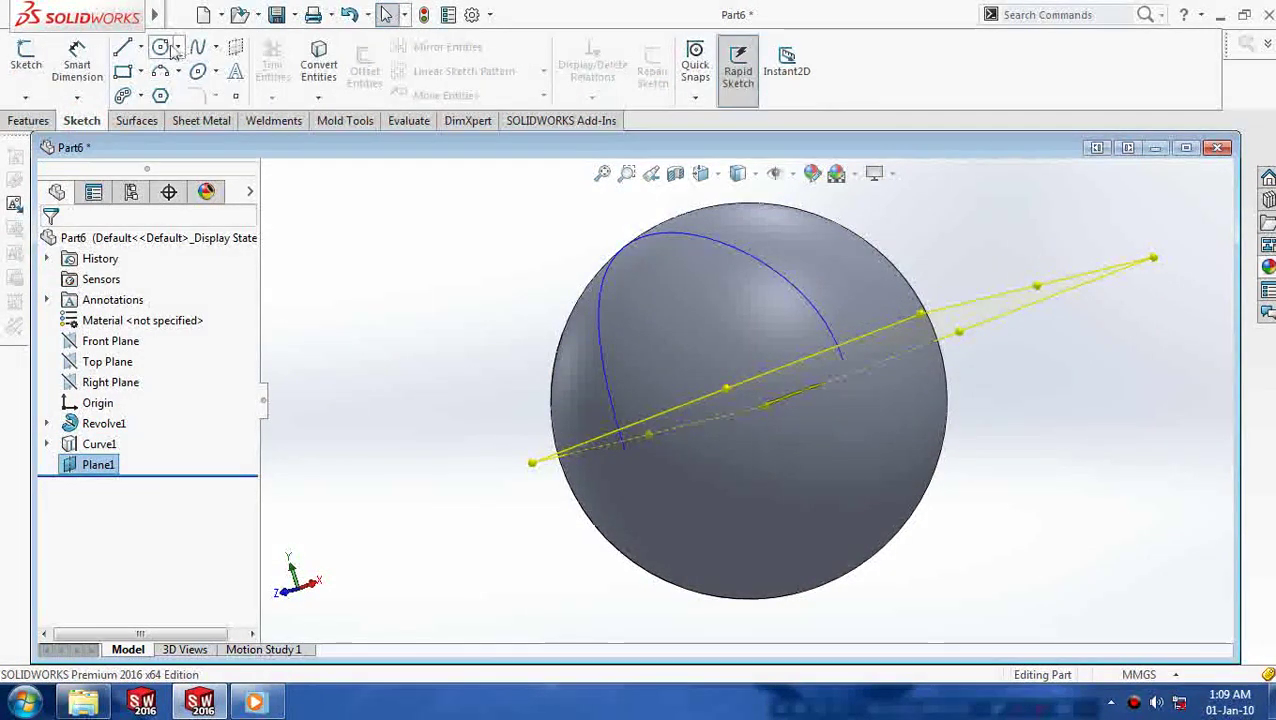
{"action": "left_click", "coordinate": [161, 47]}
{"action": "scroll", "coordinate": [925, 388], "scroll_direction": "down", "scroll_amount": 3}
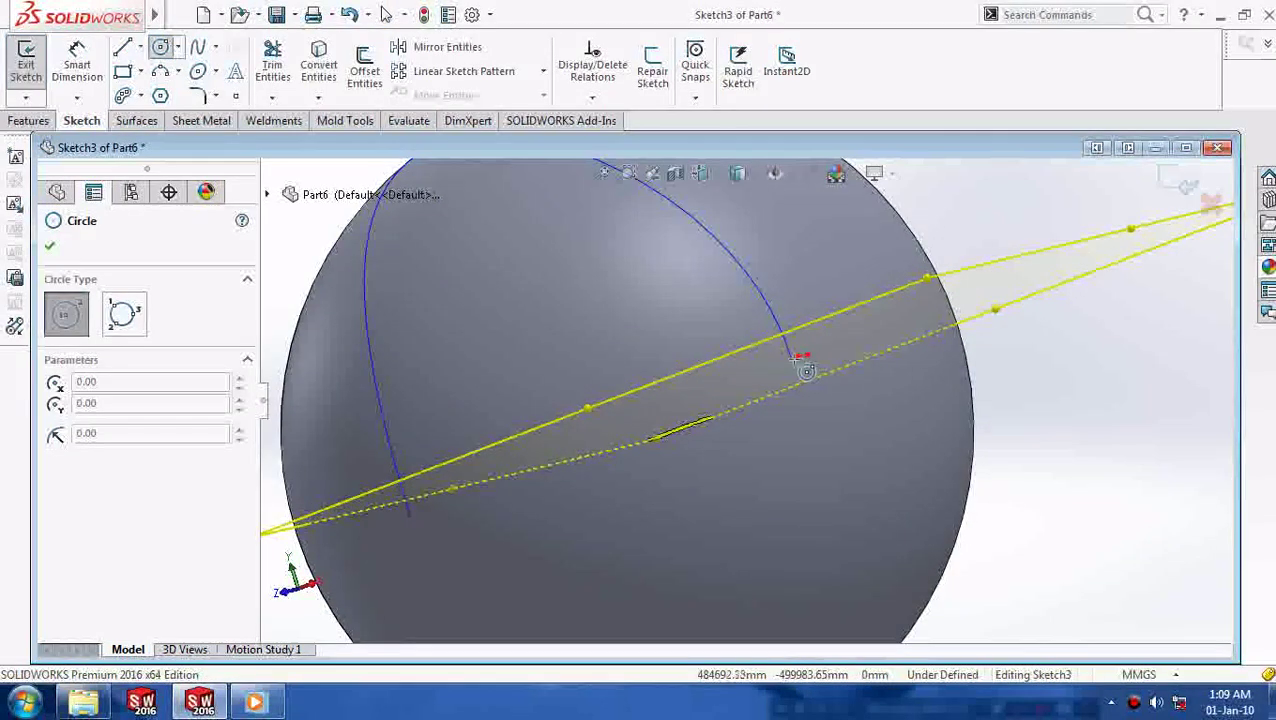
Step: Draw a small circle centred on Curve1's endpoint in the Plane1 sketch
{"action": "middle_click_drag", "start_coordinate": [802, 365], "coordinate": [692, 222]}
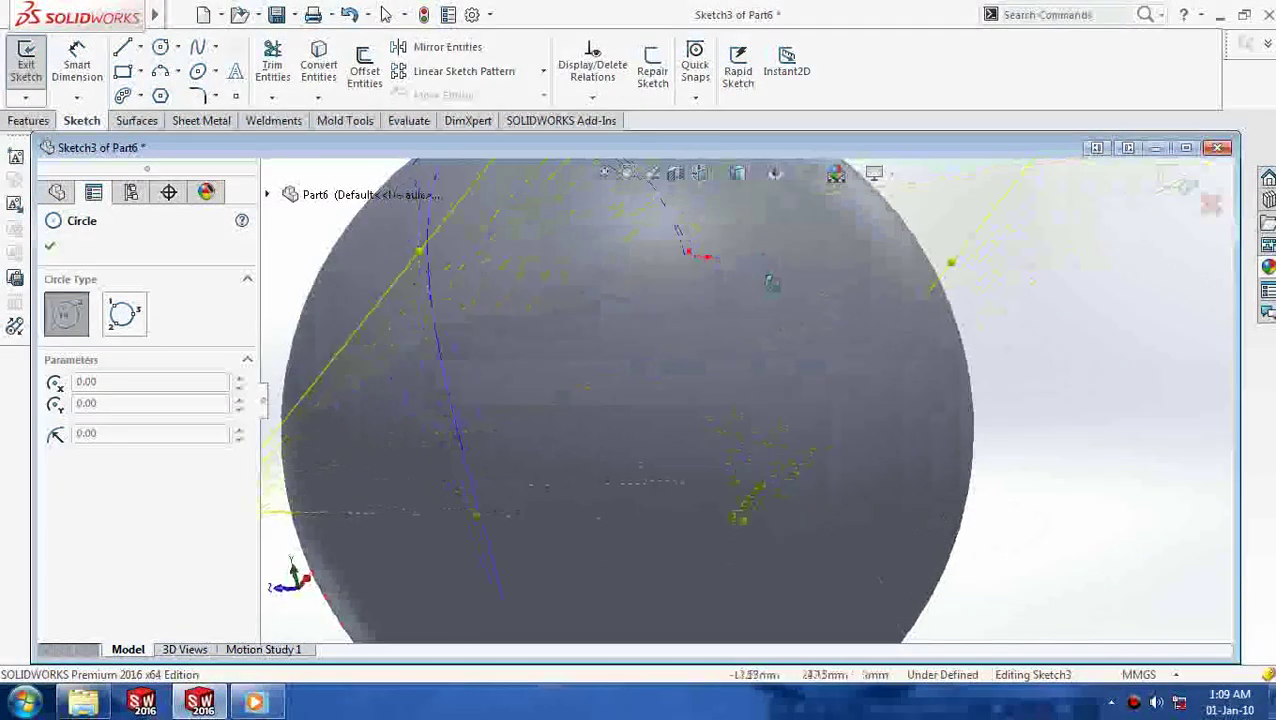
{"action": "left_click", "coordinate": [666, 211]}
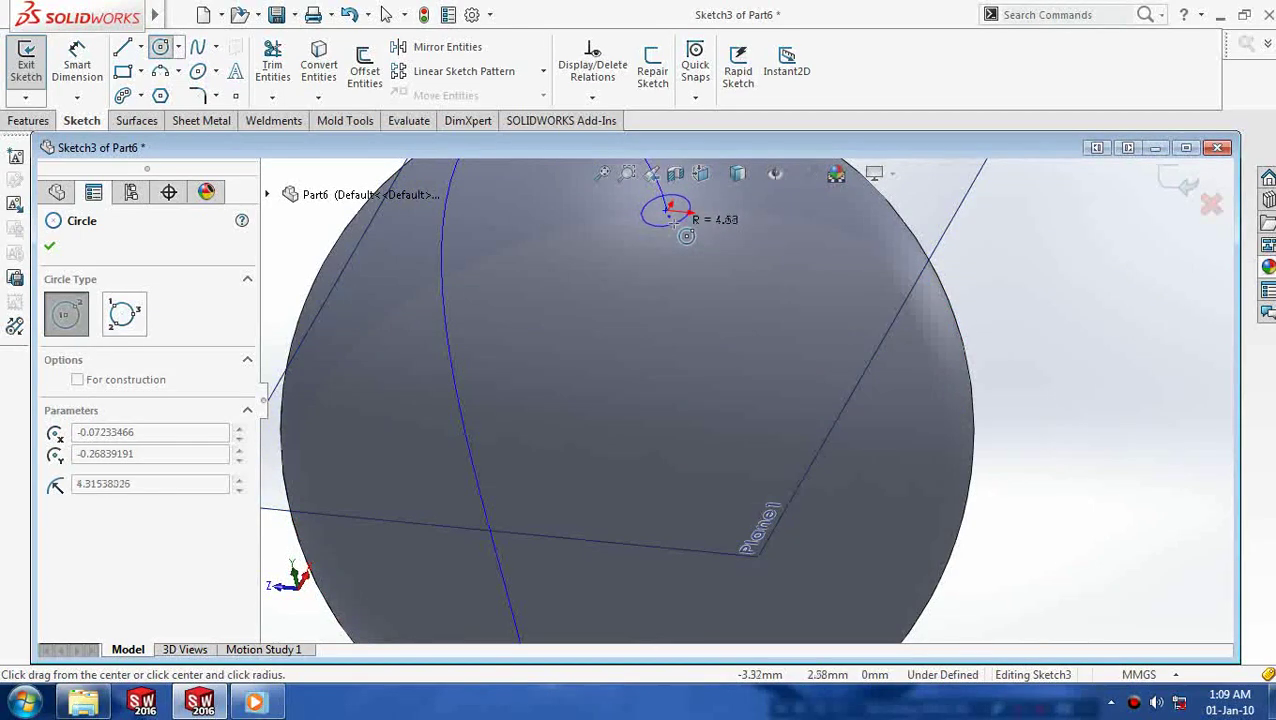
{"action": "left_click", "coordinate": [672, 213]}
{"action": "scroll", "coordinate": [690, 240], "scroll_direction": "up", "scroll_amount": 5}
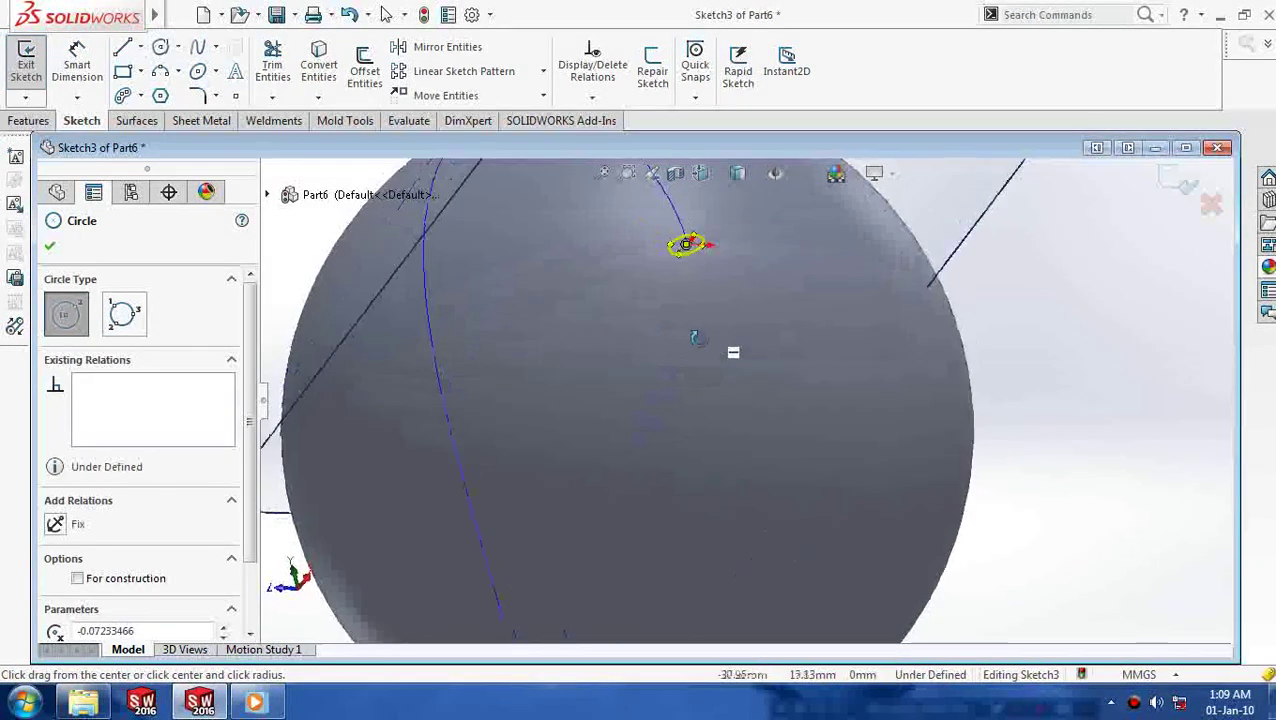
{"action": "key", "text": "ctrl+z"}
{"action": "scroll", "coordinate": [500, 375], "scroll_direction": "up", "scroll_amount": 3}
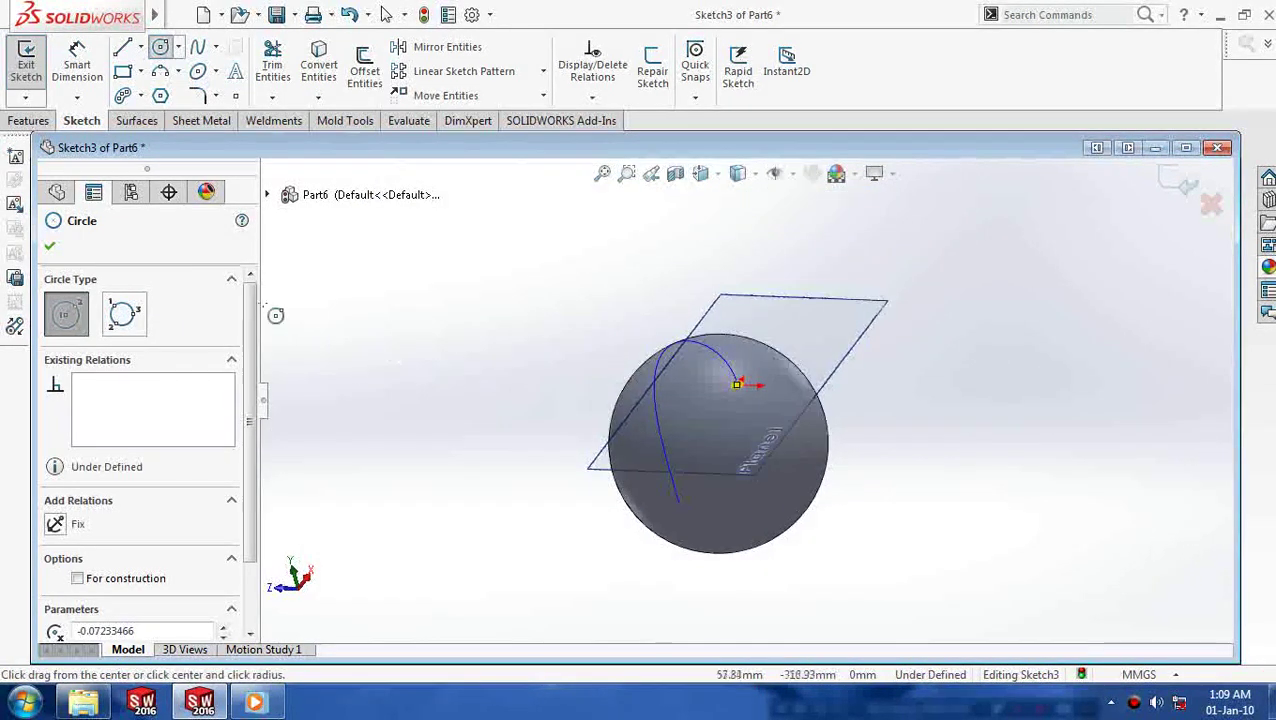
{"action": "left_click", "coordinate": [49, 245]}
{"action": "middle_click_drag", "start_coordinate": [507, 387], "coordinate": [561, 404]}
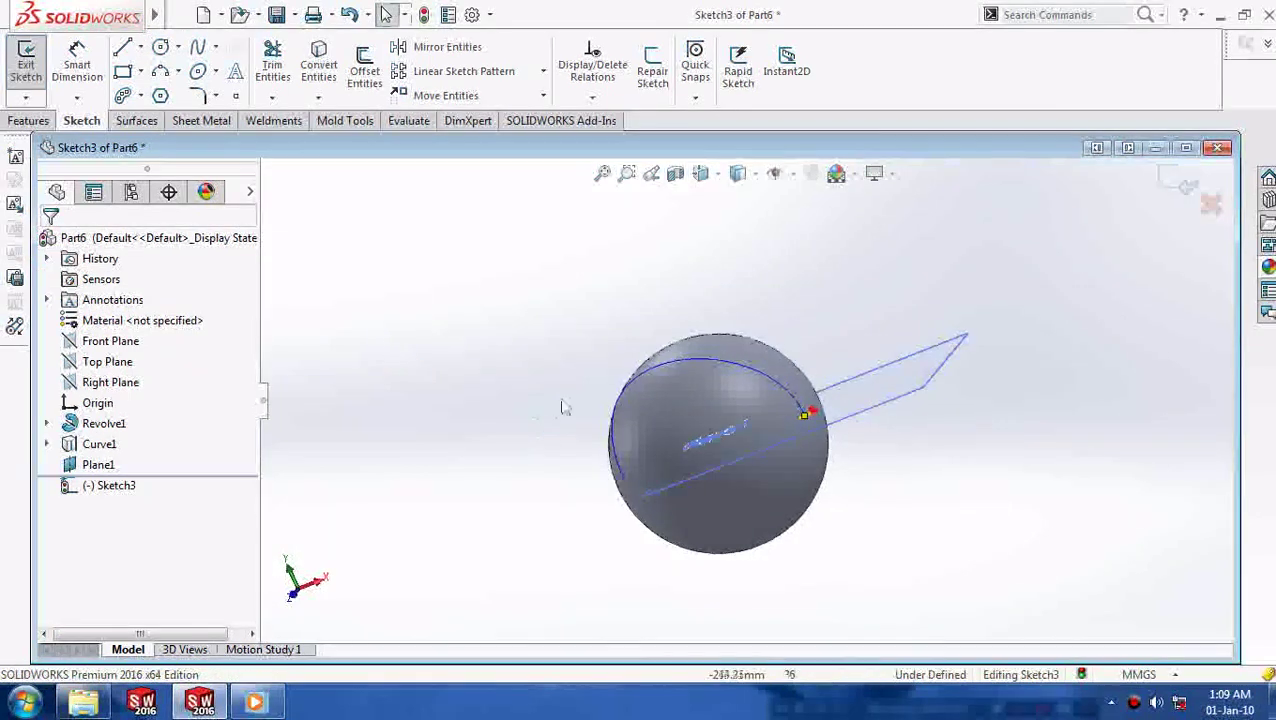
{"action": "scroll", "coordinate": [683, 317], "scroll_direction": "down", "scroll_amount": 2}
Step: Close Sketch3 and swept-cut its circle along Curve1 to create Cut-Sweep1
{"action": "left_click", "coordinate": [26, 60]}
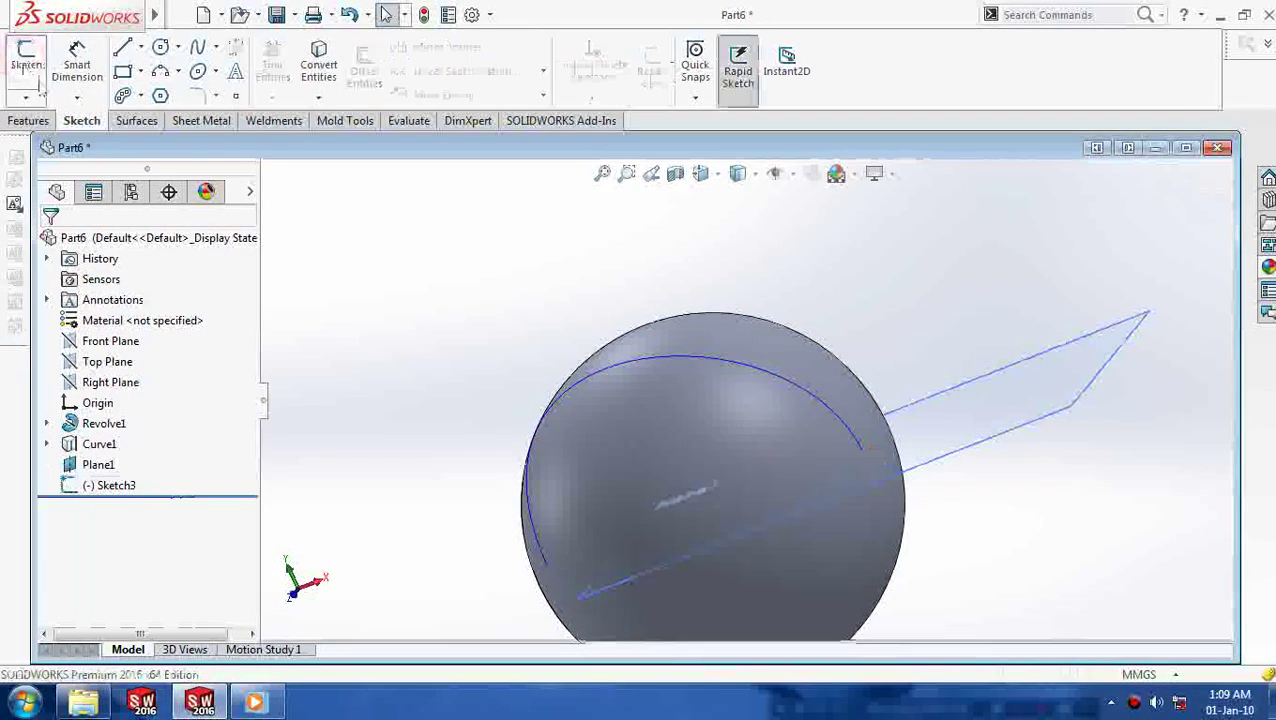
{"action": "left_click", "coordinate": [42, 122]}
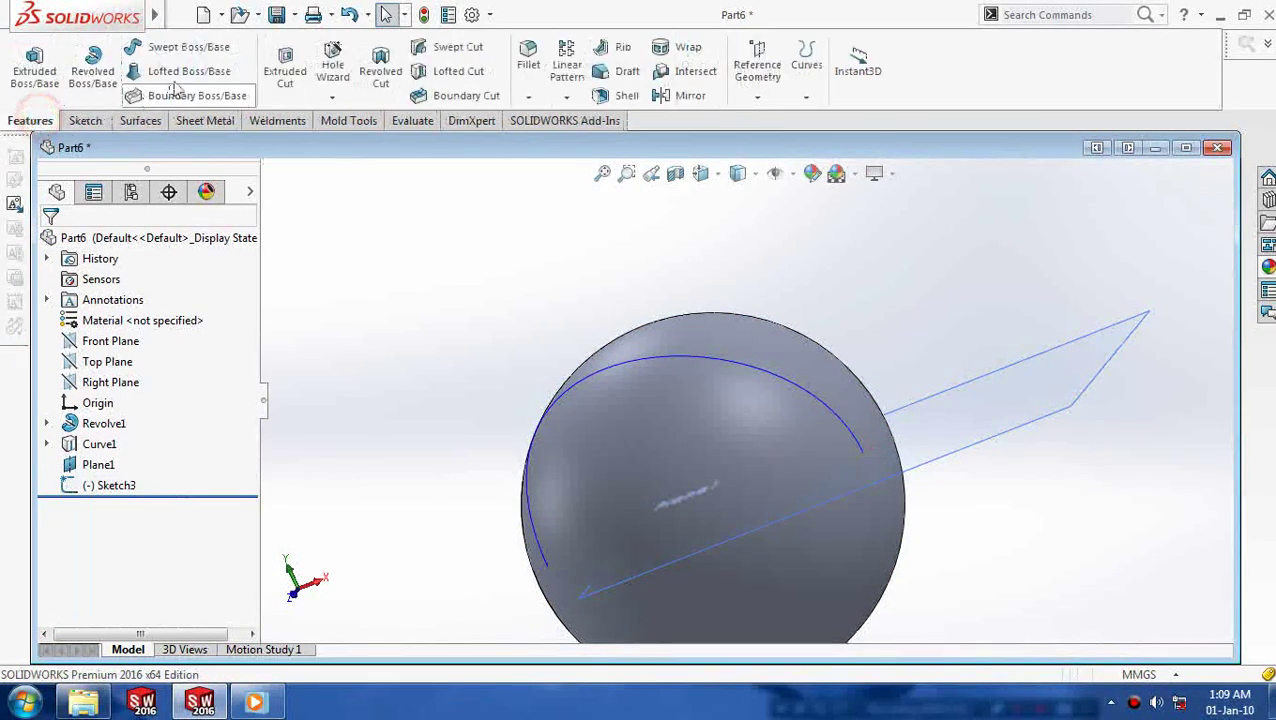
{"action": "left_click", "coordinate": [455, 47]}
{"action": "scroll", "coordinate": [843, 485], "scroll_direction": "down", "scroll_amount": 1}
{"action": "scroll", "coordinate": [850, 480], "scroll_direction": "down", "scroll_amount": 3}
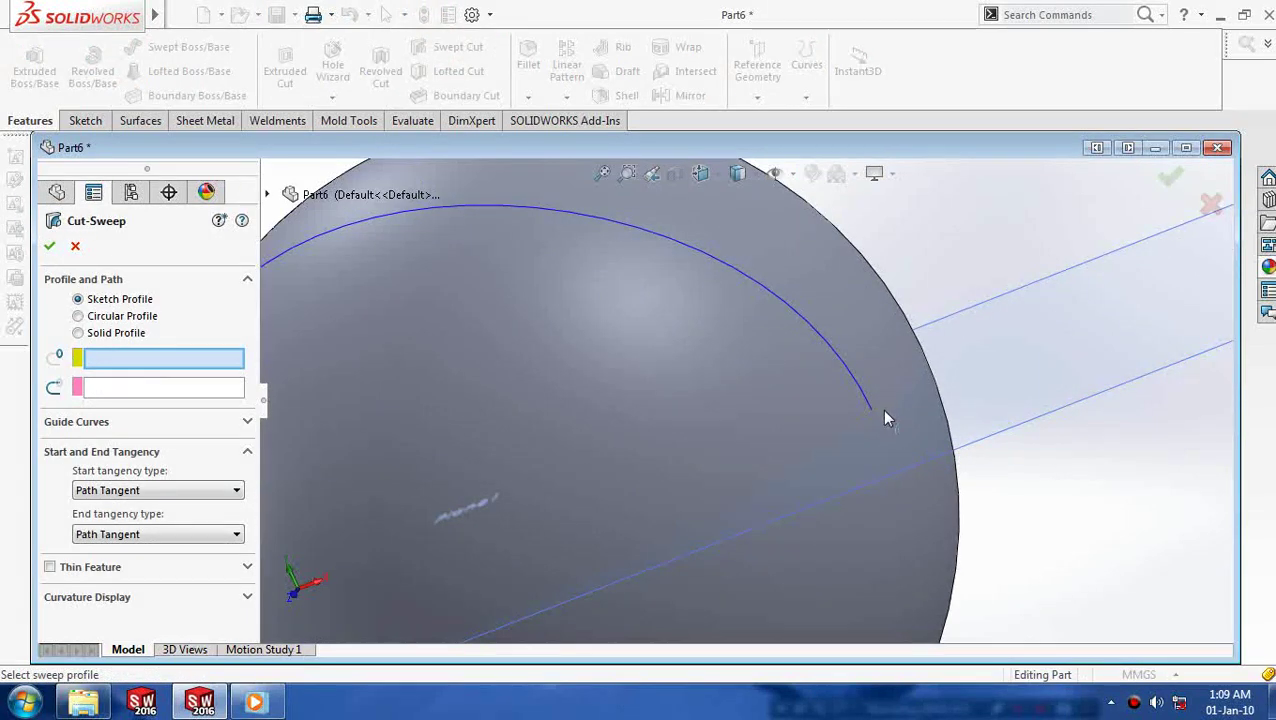
{"action": "left_click", "coordinate": [880, 412]}
{"action": "left_click", "coordinate": [860, 388]}
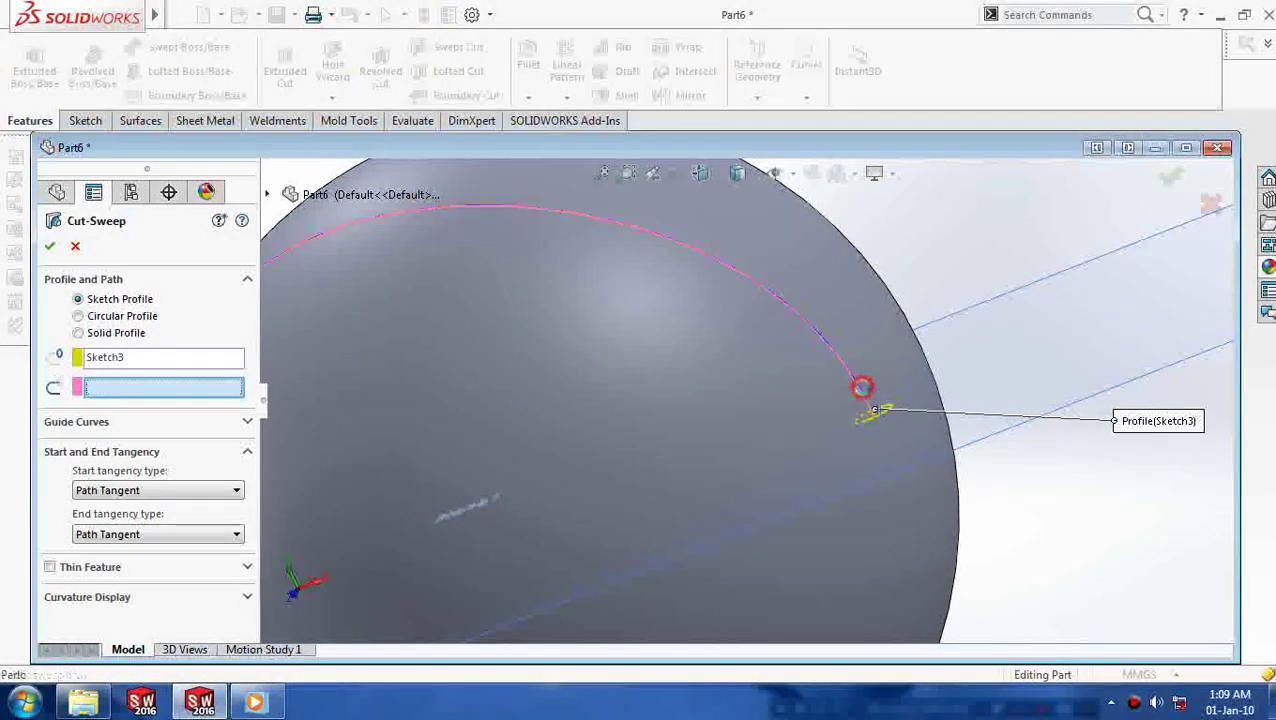
{"action": "scroll", "coordinate": [785, 410], "scroll_direction": "up", "scroll_amount": 3}
{"action": "scroll", "coordinate": [759, 414], "scroll_direction": "up", "scroll_amount": 2}
{"action": "middle_click_drag", "start_coordinate": [525, 397], "coordinate": [560, 420]}
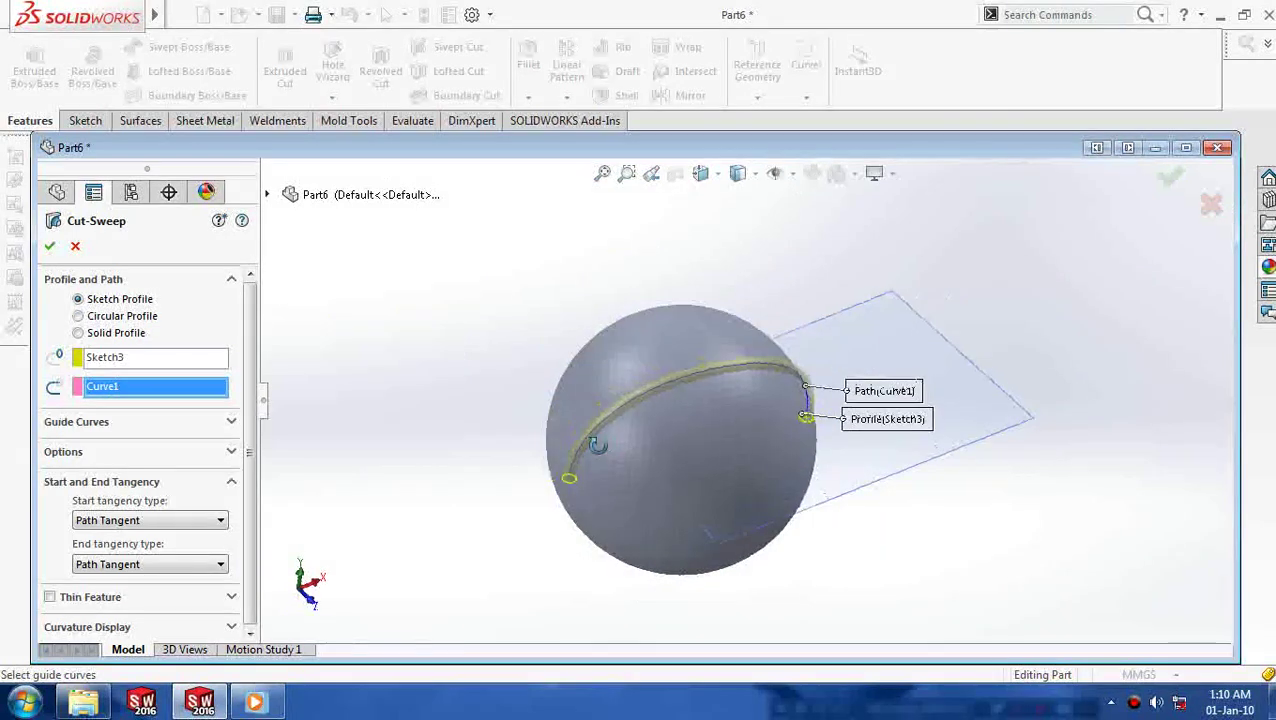
{"action": "left_click", "coordinate": [50, 250]}
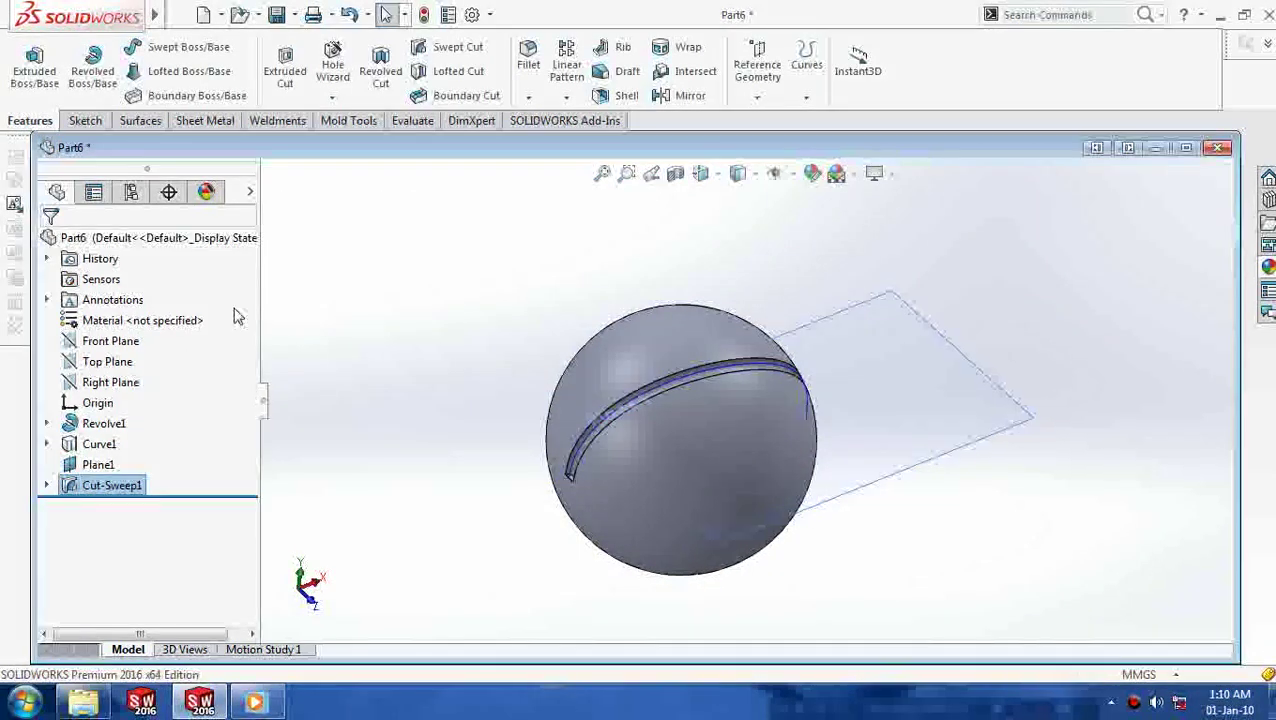
Step: Hide Curve1 on the grooved sphere and launch the Mirror feature
{"action": "middle_click_drag", "start_coordinate": [524, 359], "coordinate": [549, 298]}
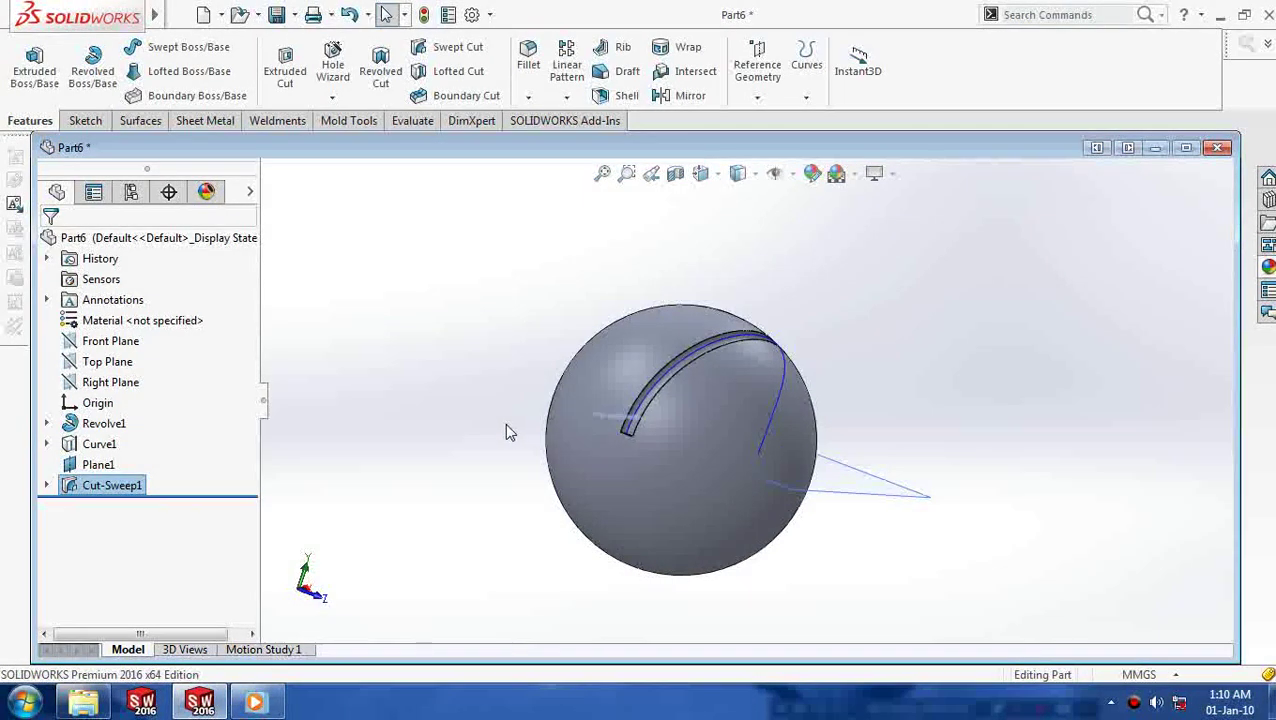
{"action": "middle_click_drag", "start_coordinate": [507, 432], "coordinate": [507, 444]}
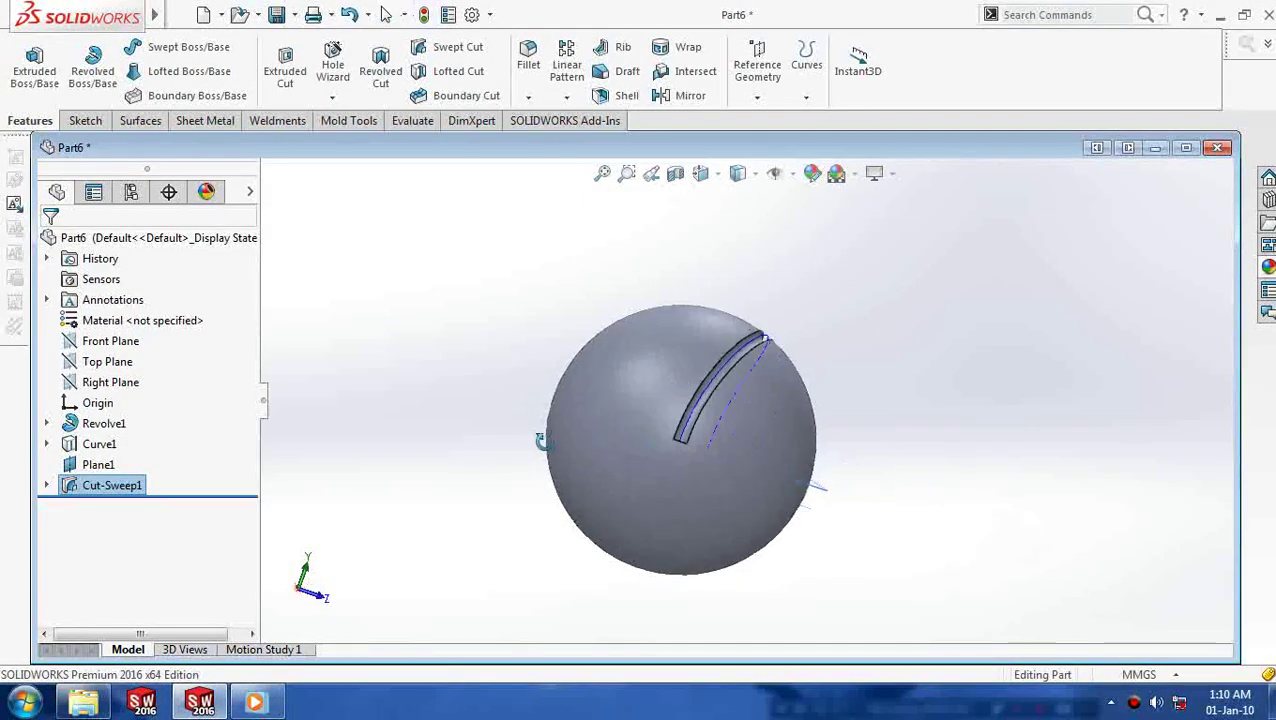
{"action": "left_click", "coordinate": [99, 444]}
{"action": "right_click", "coordinate": [99, 444]}
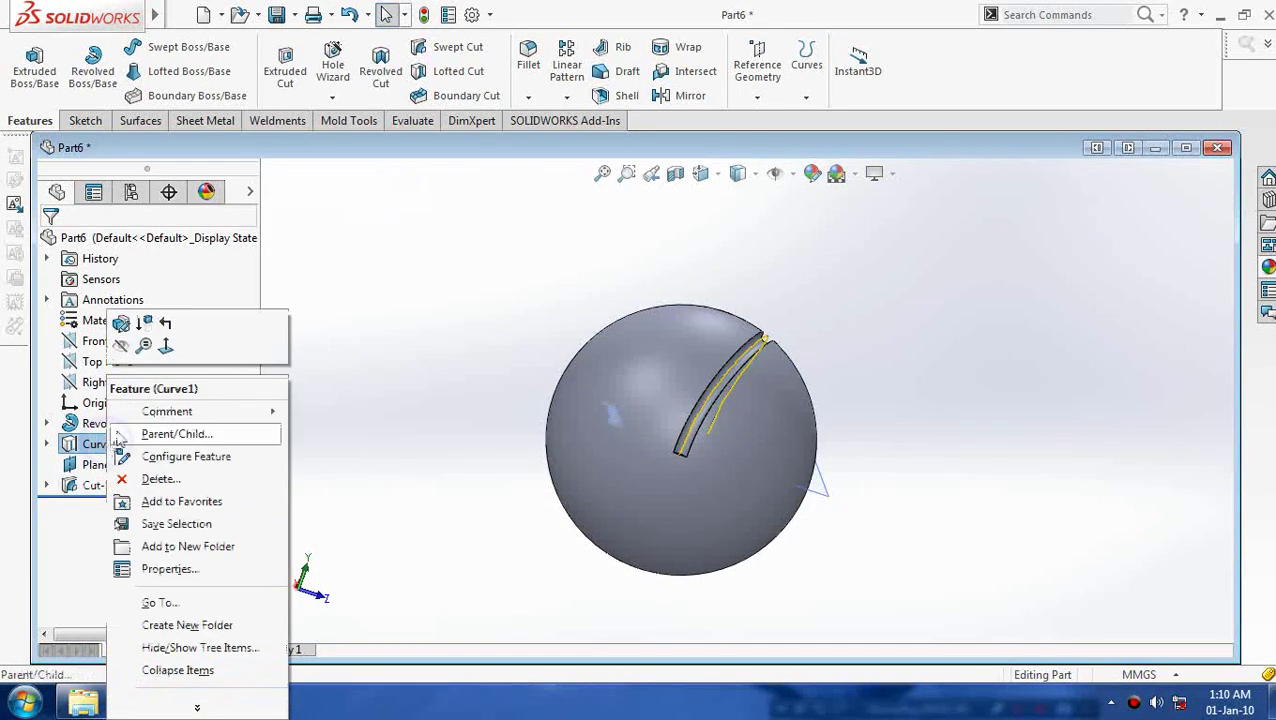
{"action": "left_click", "coordinate": [120, 344]}
{"action": "mouse_move", "coordinate": [457, 362]}
{"action": "middle_mouse_down"}
{"action": "mouse_move", "coordinate": [461, 319]}
{"action": "mouse_move", "coordinate": [382, 356]}
{"action": "middle_mouse_up"}
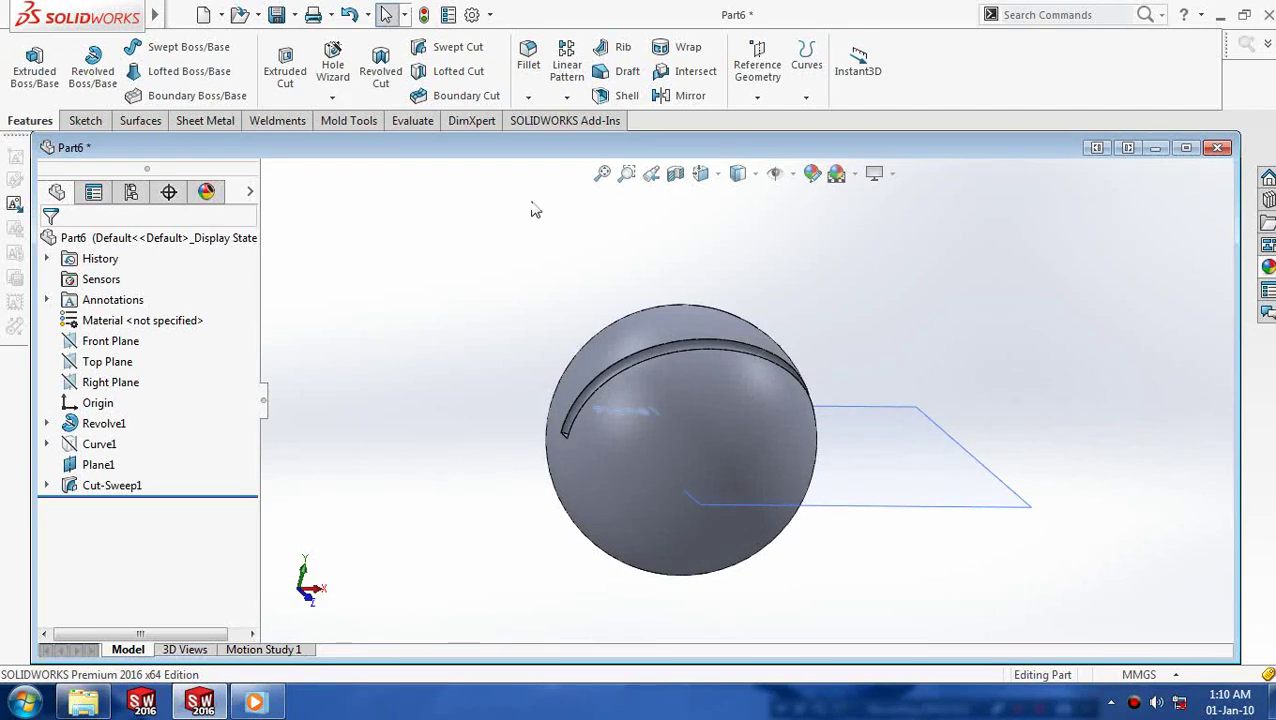
{"action": "left_click", "coordinate": [690, 100]}
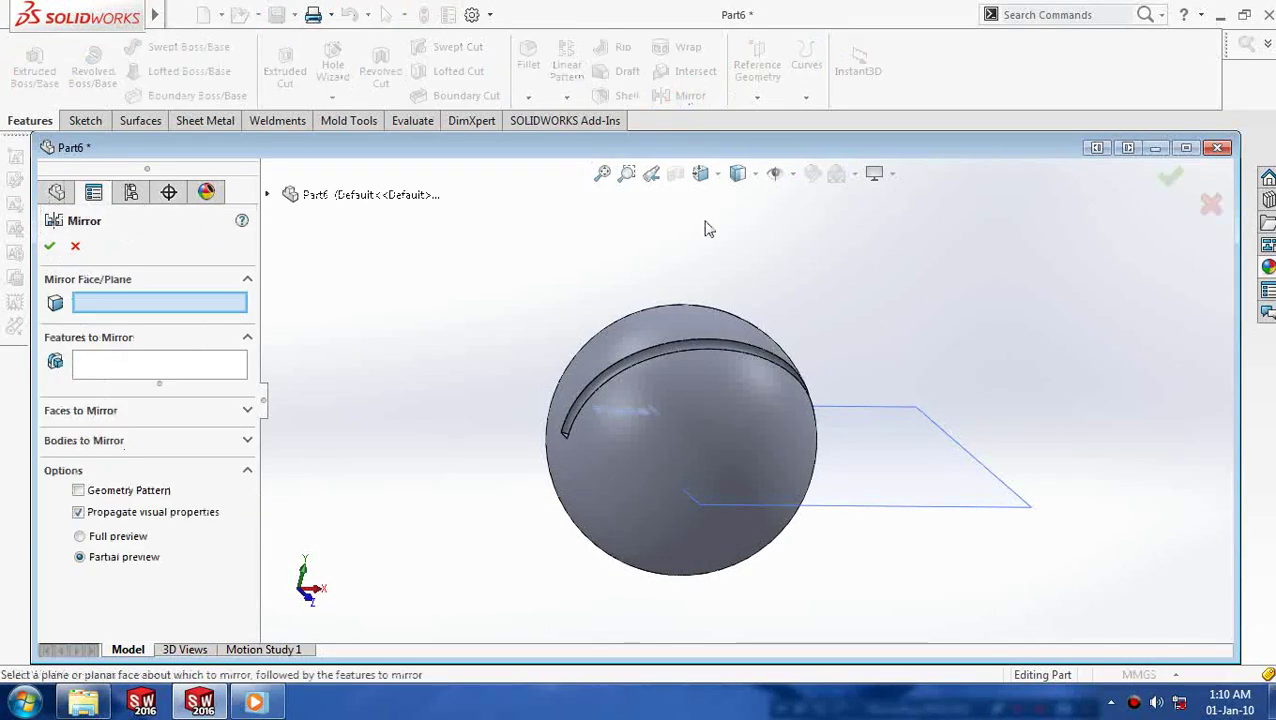
Step: Mirror Cut-Sweep1 across Plane1 to add the second half of the groove
{"action": "left_click", "coordinate": [958, 497]}
{"action": "left_click", "coordinate": [743, 354]}
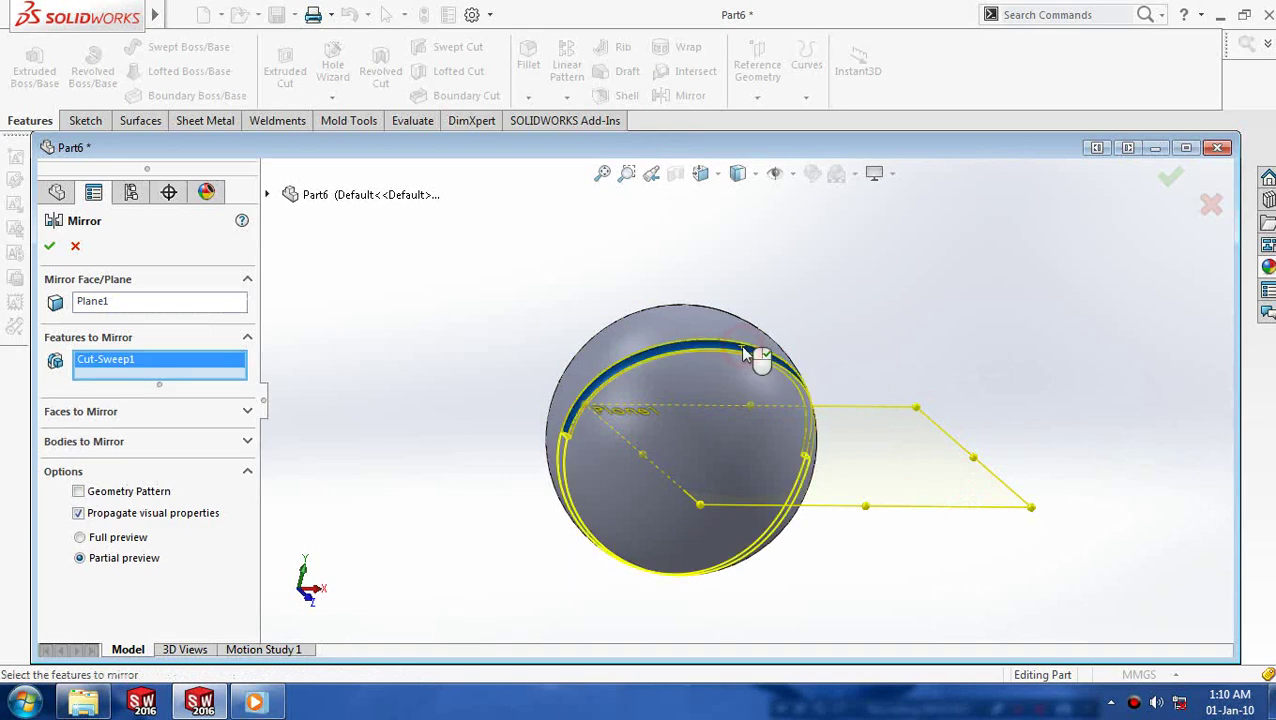
{"action": "left_click", "coordinate": [48, 248]}
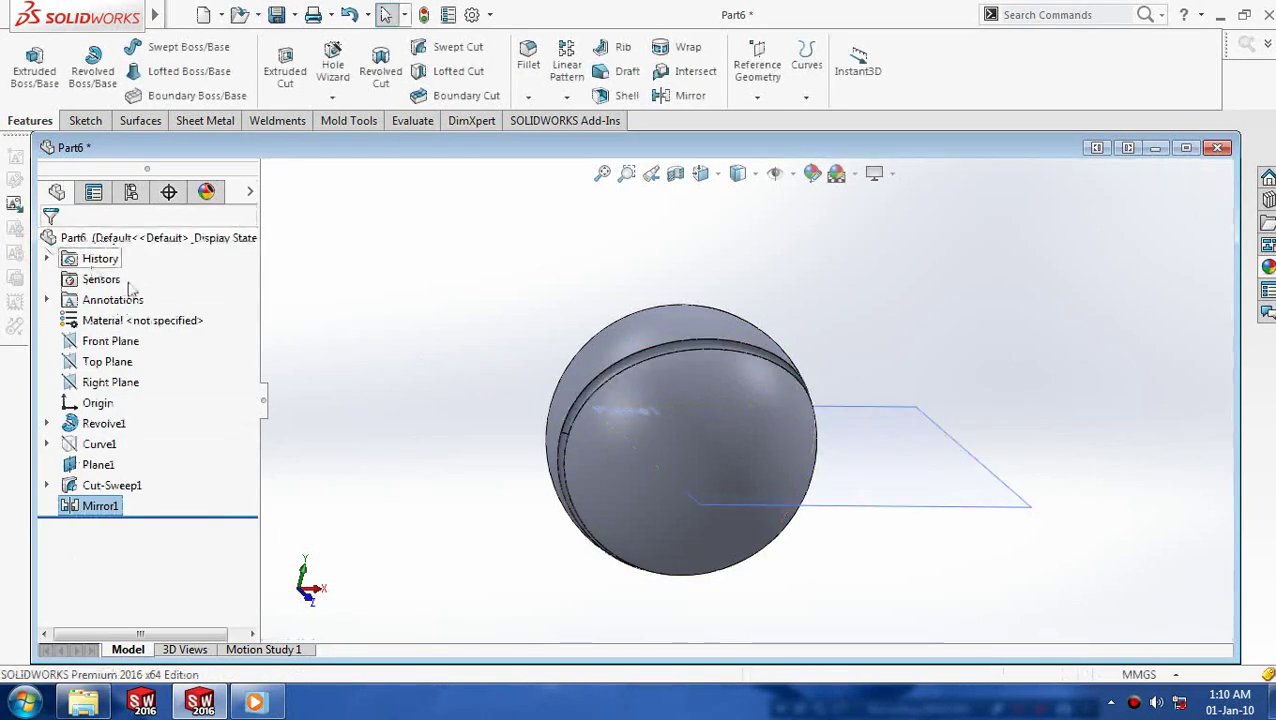
{"action": "mouse_move", "coordinate": [420, 400]}
{"action": "middle_mouse_down"}
{"action": "mouse_move", "coordinate": [540, 289]}
{"action": "mouse_move", "coordinate": [513, 433]}
{"action": "mouse_move", "coordinate": [581, 268]}
{"action": "mouse_move", "coordinate": [551, 450]}
{"action": "mouse_move", "coordinate": [498, 461]}
{"action": "mouse_move", "coordinate": [487, 524]}
{"action": "mouse_move", "coordinate": [436, 447]}
{"action": "middle_mouse_up"}
Step: Hide Plane1 and give the sphere's lower faces a bright red appearance
{"action": "right_click", "coordinate": [436, 447]}
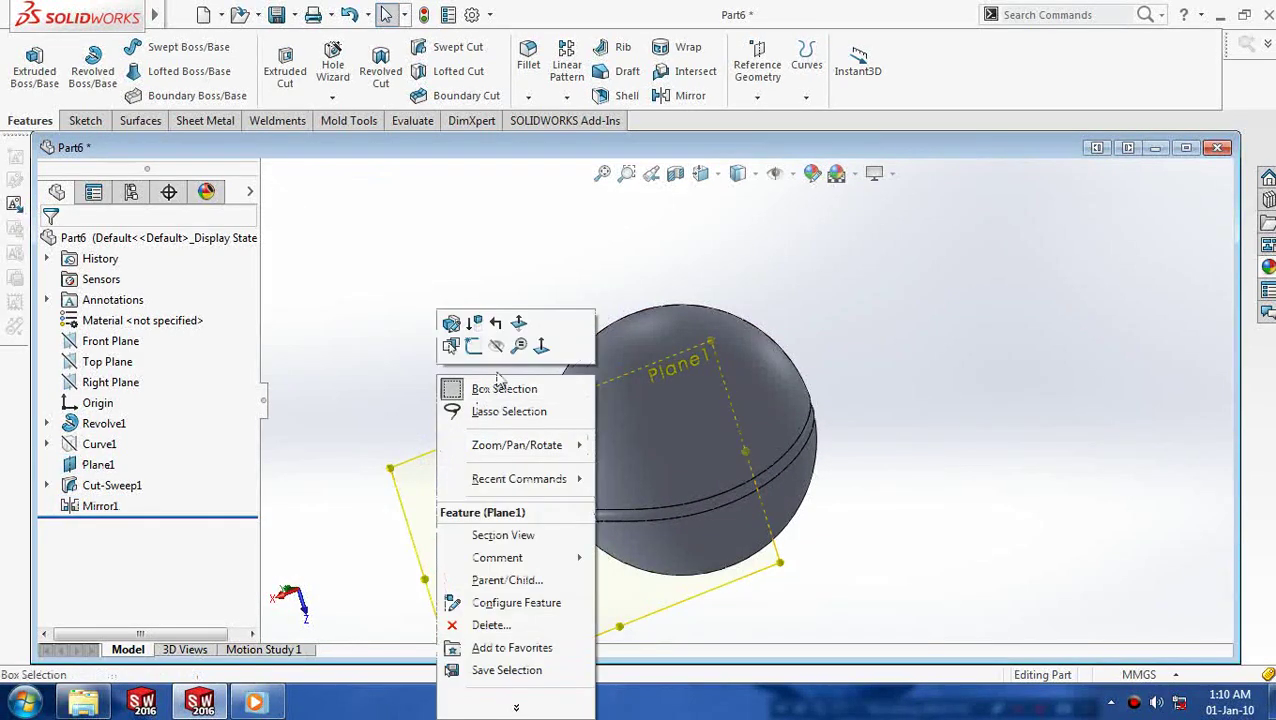
{"action": "left_click", "coordinate": [497, 346]}
{"action": "left_click", "coordinate": [720, 421]}
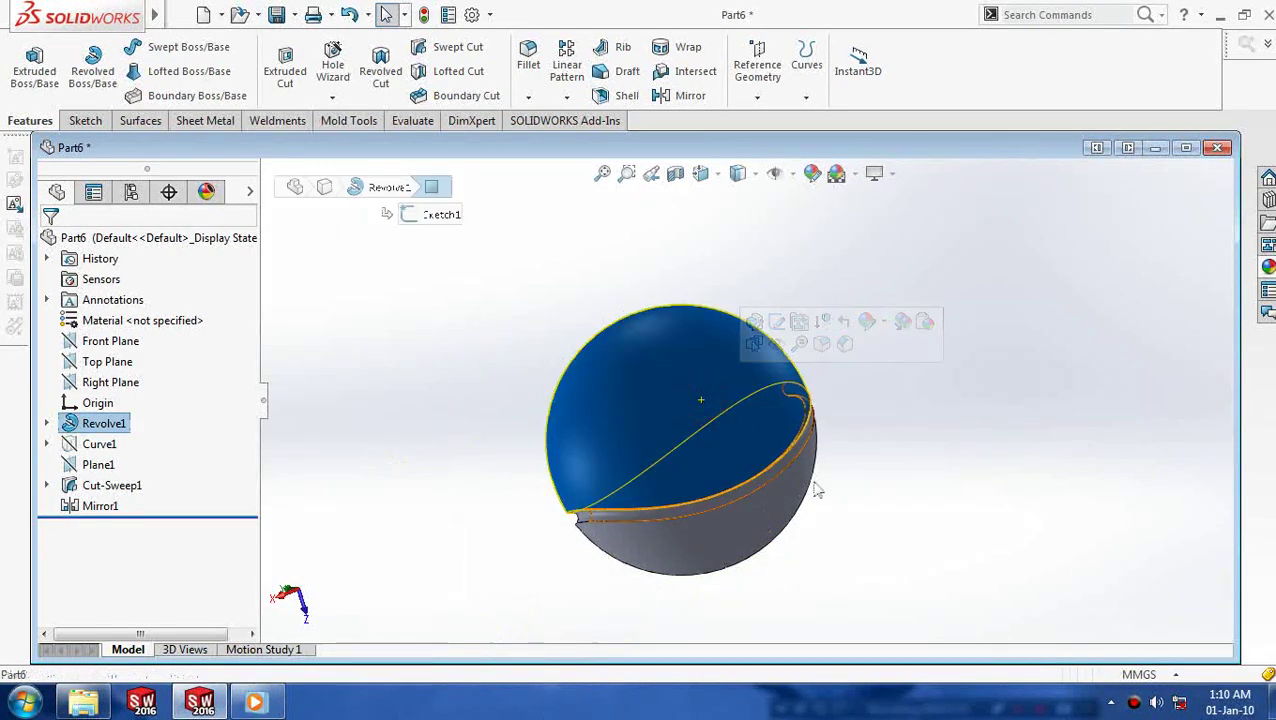
{"action": "mouse_move", "coordinate": [810, 459]}
{"action": "middle_mouse_down"}
{"action": "mouse_move", "coordinate": [800, 441]}
{"action": "mouse_move", "coordinate": [778, 457]}
{"action": "middle_mouse_up"}
{"action": "right_click", "coordinate": [778, 457]}
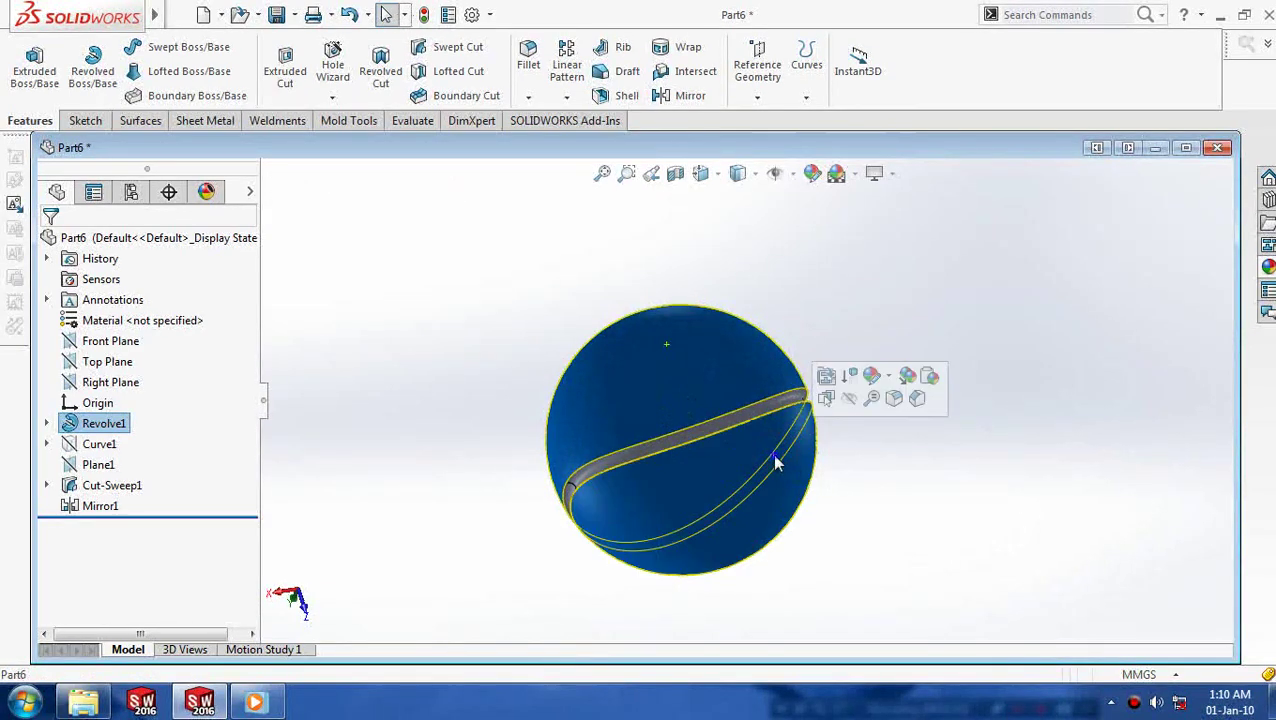
{"action": "left_click", "coordinate": [834, 245]}
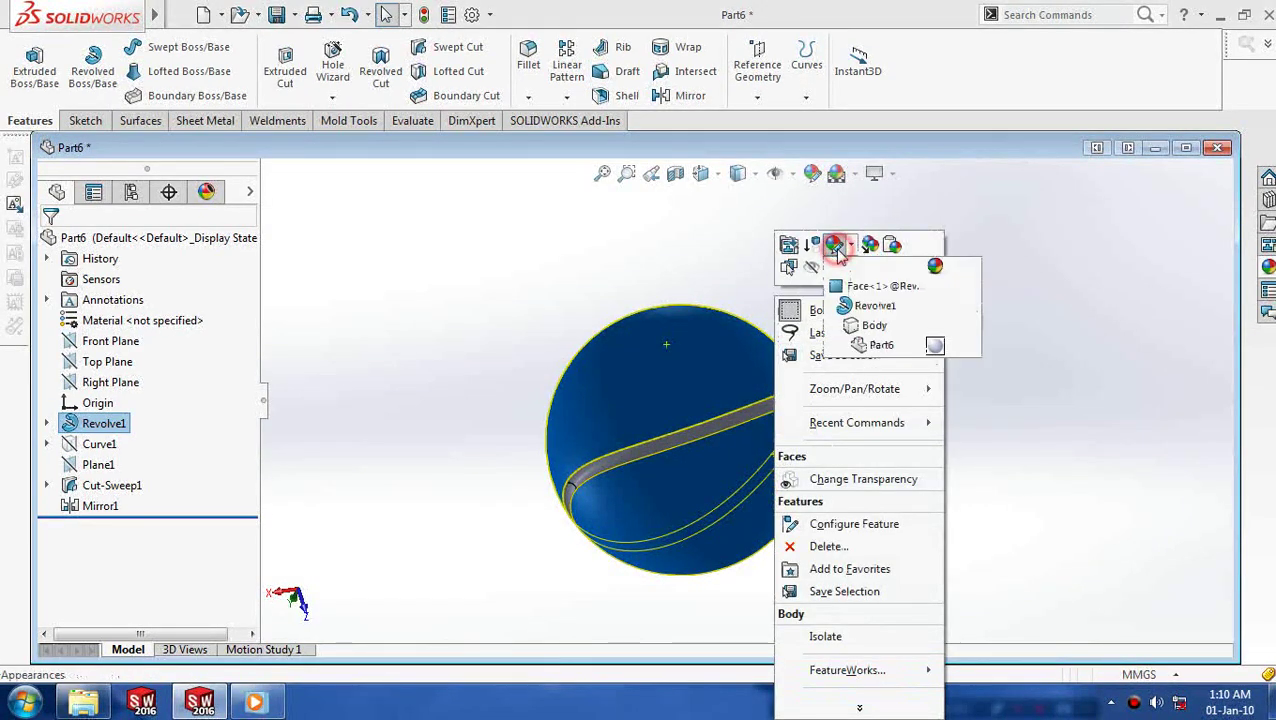
{"action": "left_click", "coordinate": [860, 286]}
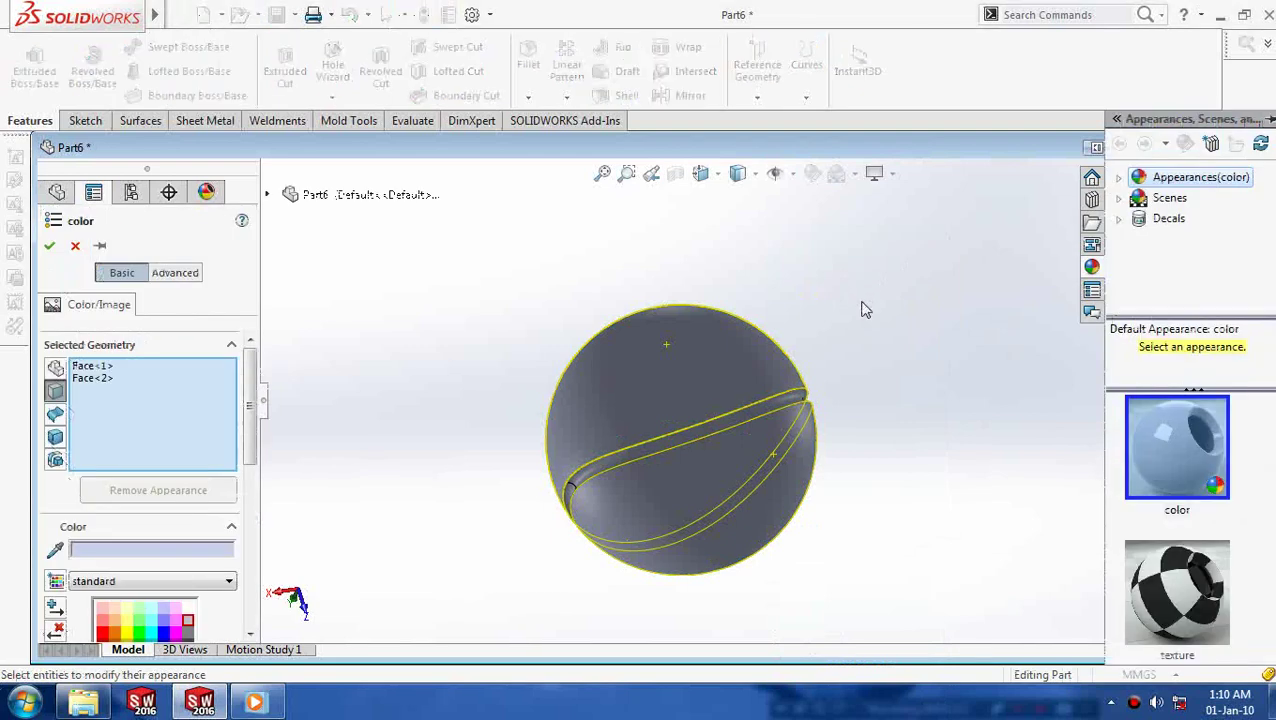
{"action": "scroll", "coordinate": [255, 405], "scroll_direction": "down", "scroll_amount": 3}
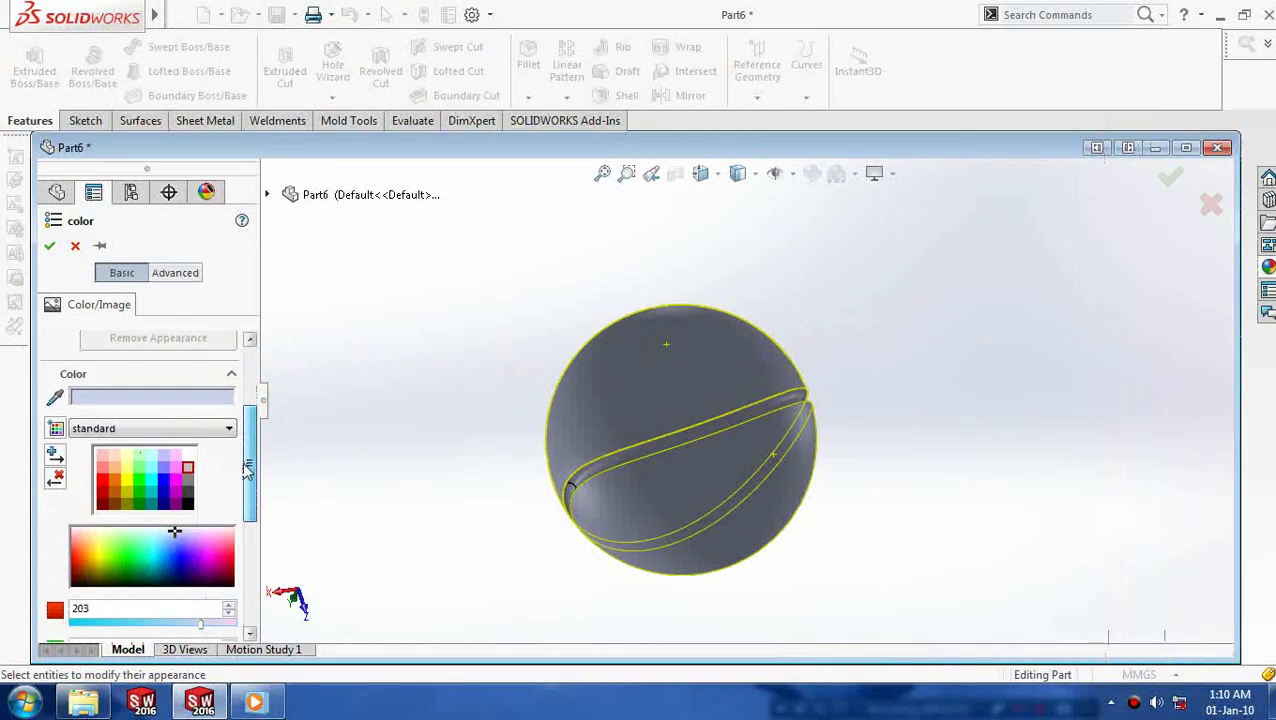
{"action": "left_click", "coordinate": [171, 536]}
{"action": "left_click_drag", "start_coordinate": [181, 542], "coordinate": [229, 562]}
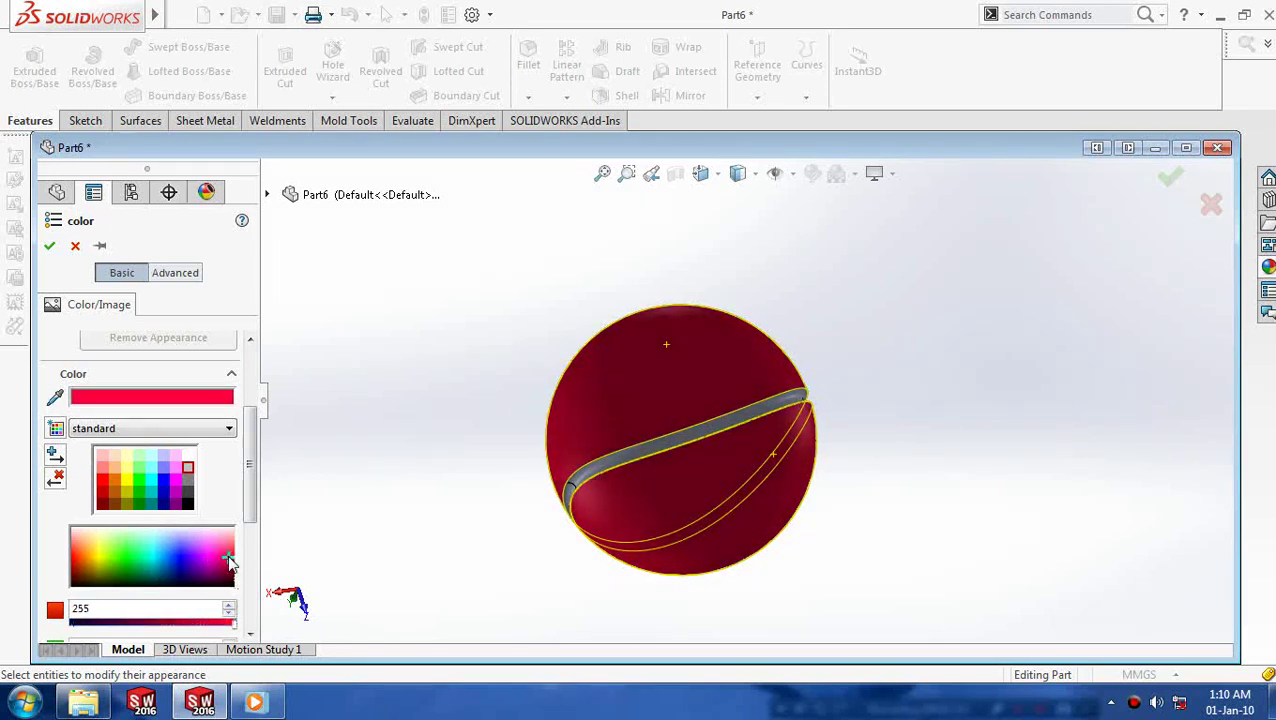
{"action": "left_click", "coordinate": [50, 246]}
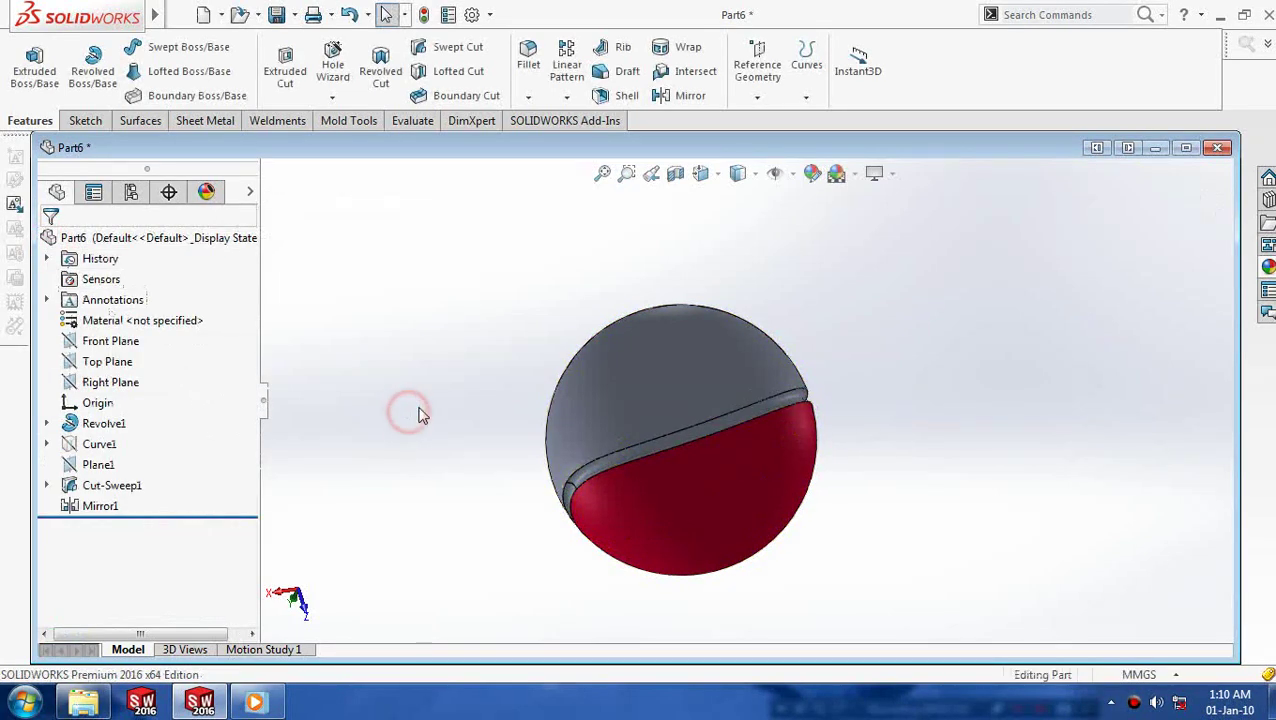
{"action": "left_click", "coordinate": [624, 357]}
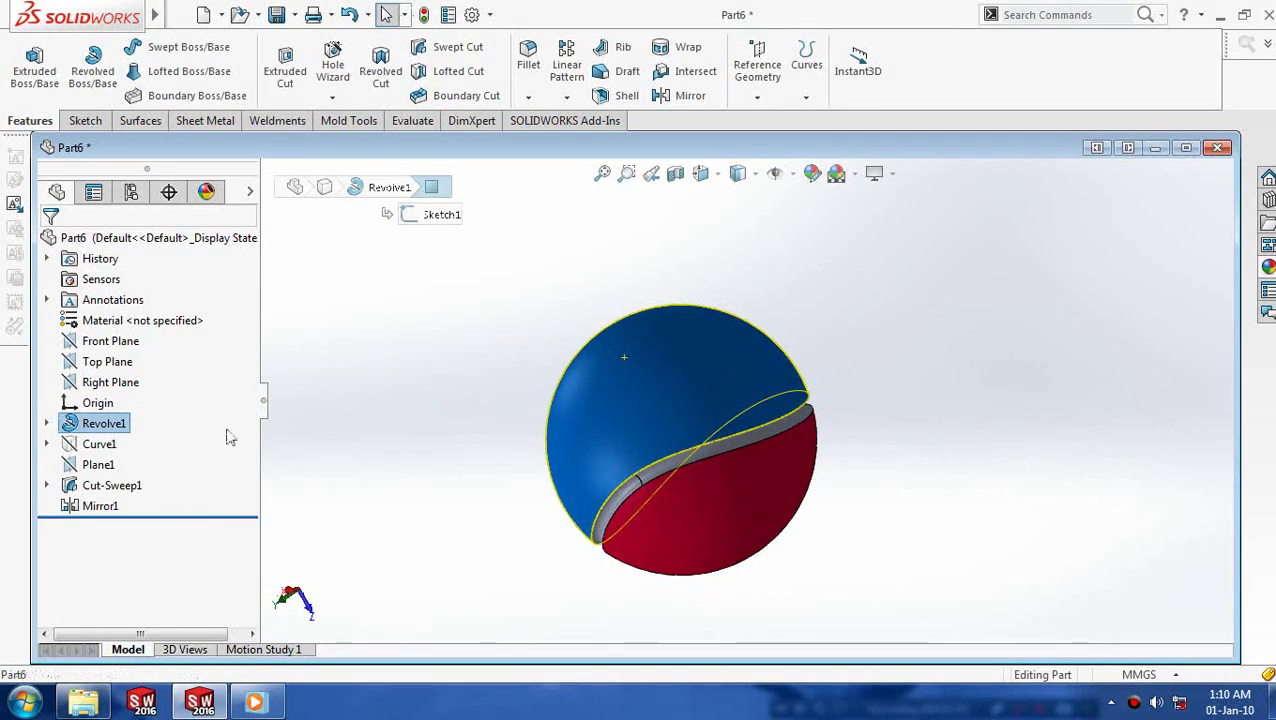
{"action": "right_click", "coordinate": [688, 393]}
{"action": "left_click", "coordinate": [829, 180]}
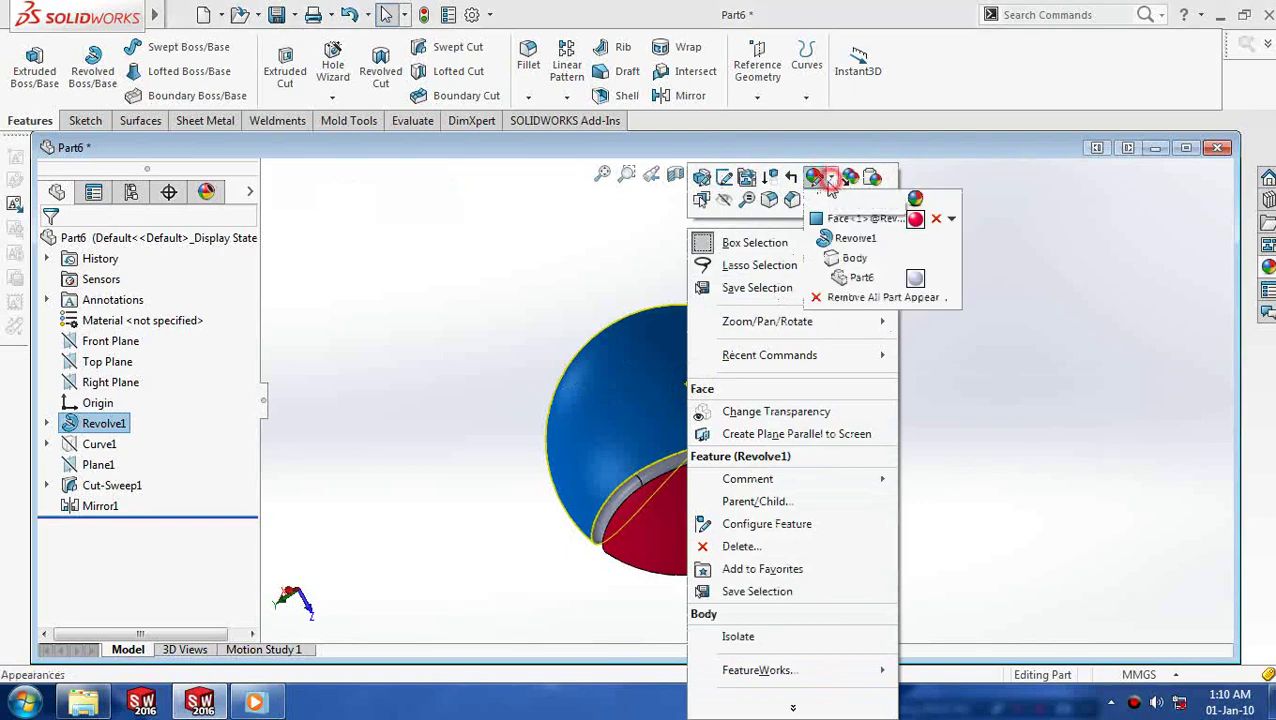
{"action": "left_click", "coordinate": [839, 223]}
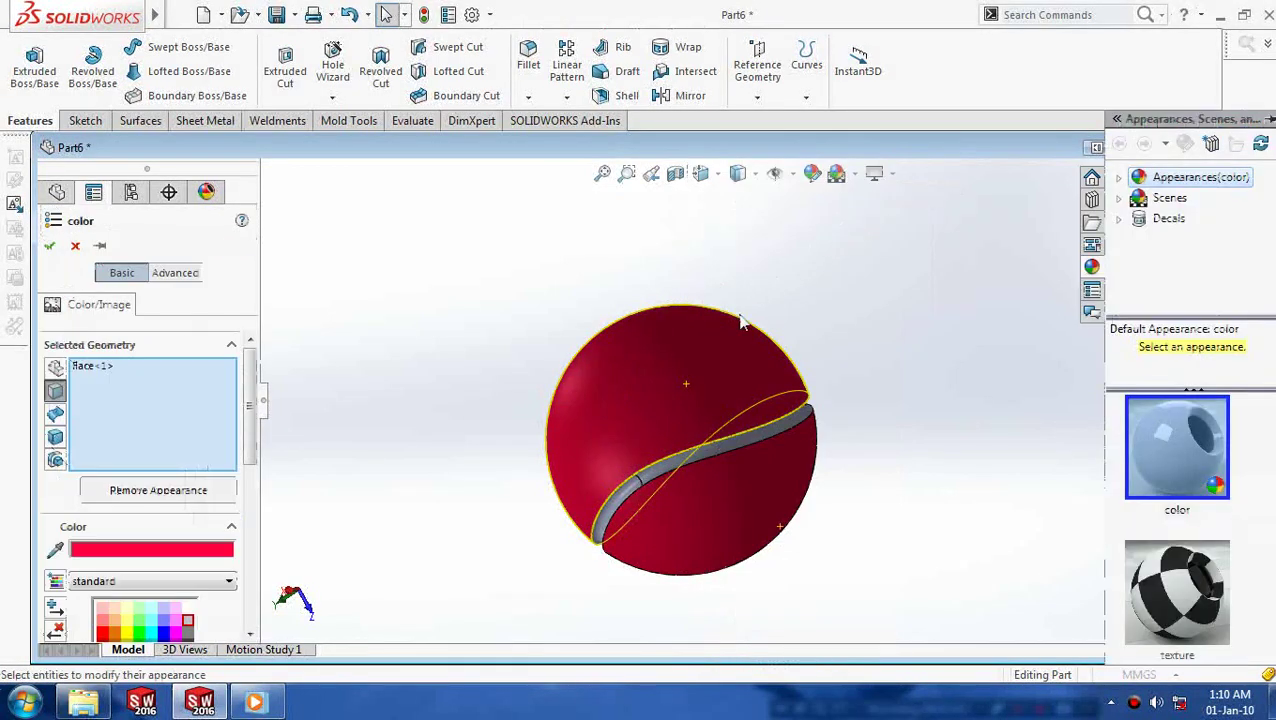
{"action": "left_click", "coordinate": [49, 250]}
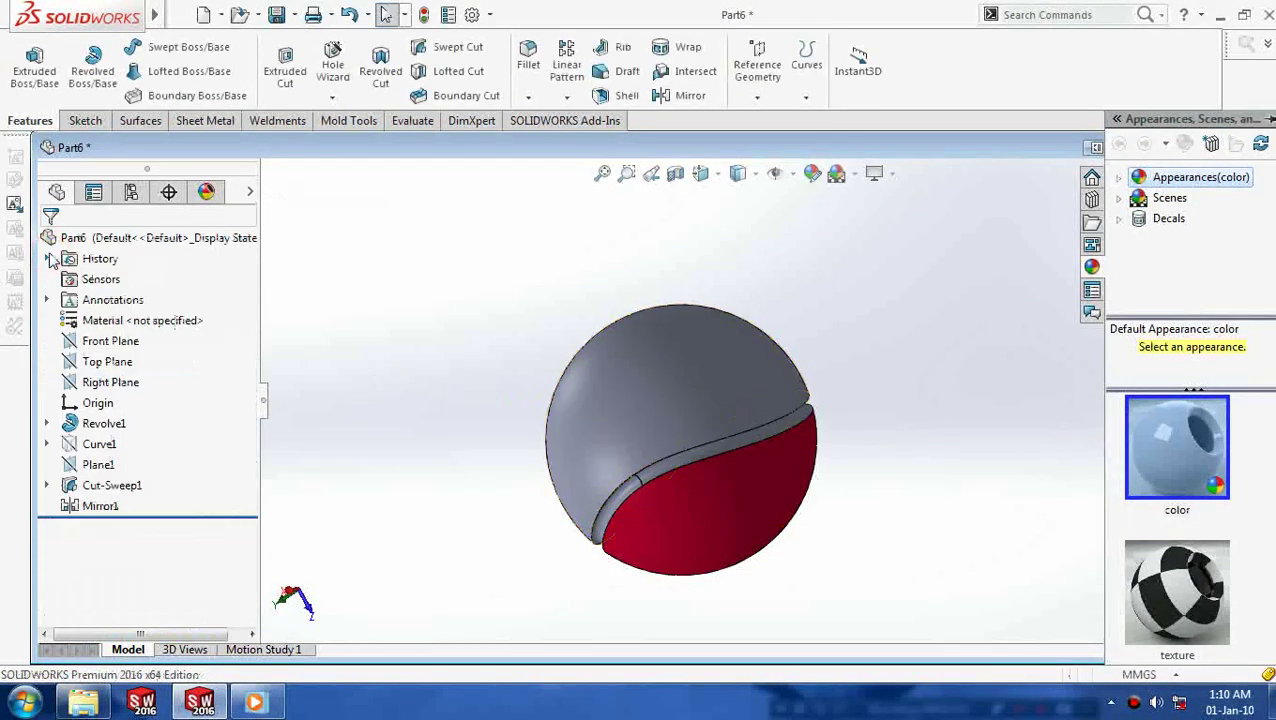
{"action": "middle_click_drag", "start_coordinate": [344, 348], "coordinate": [617, 367]}
{"action": "left_click", "coordinate": [642, 374]}
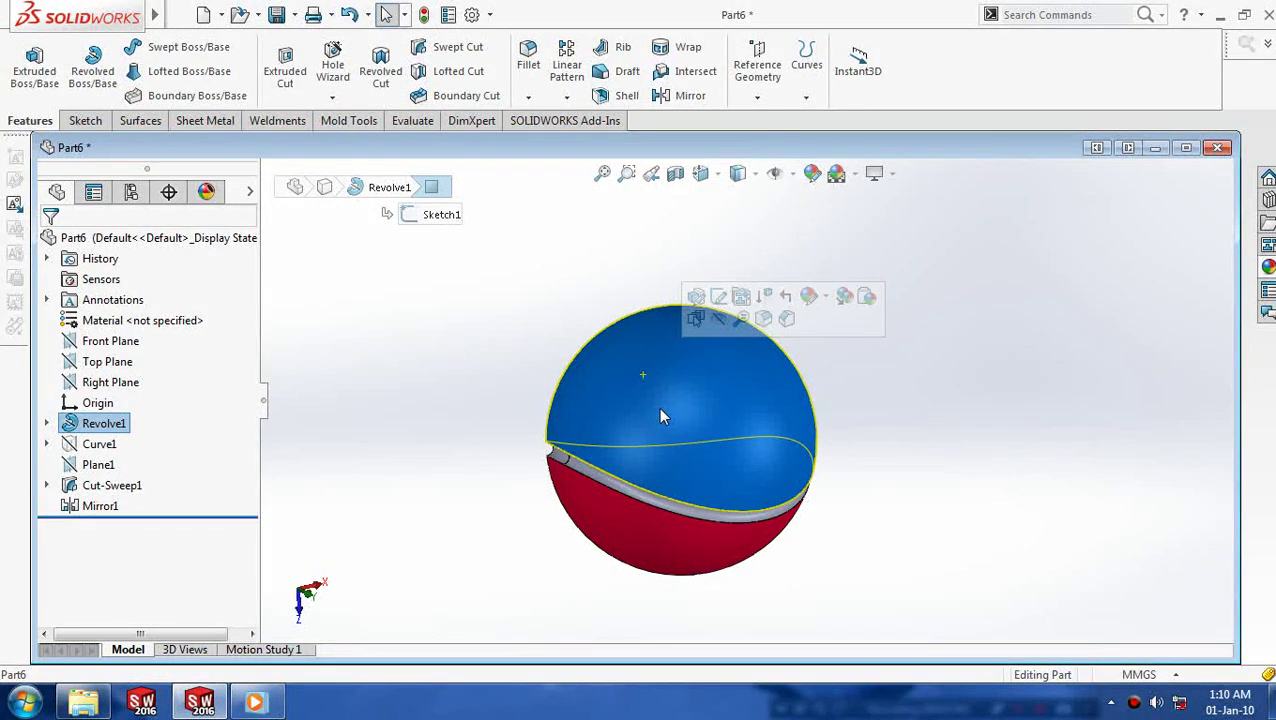
Step: Apply a red appearance to the entire Revolve1 body, leaving only the groove ring grey
{"action": "right_click", "coordinate": [668, 419]}
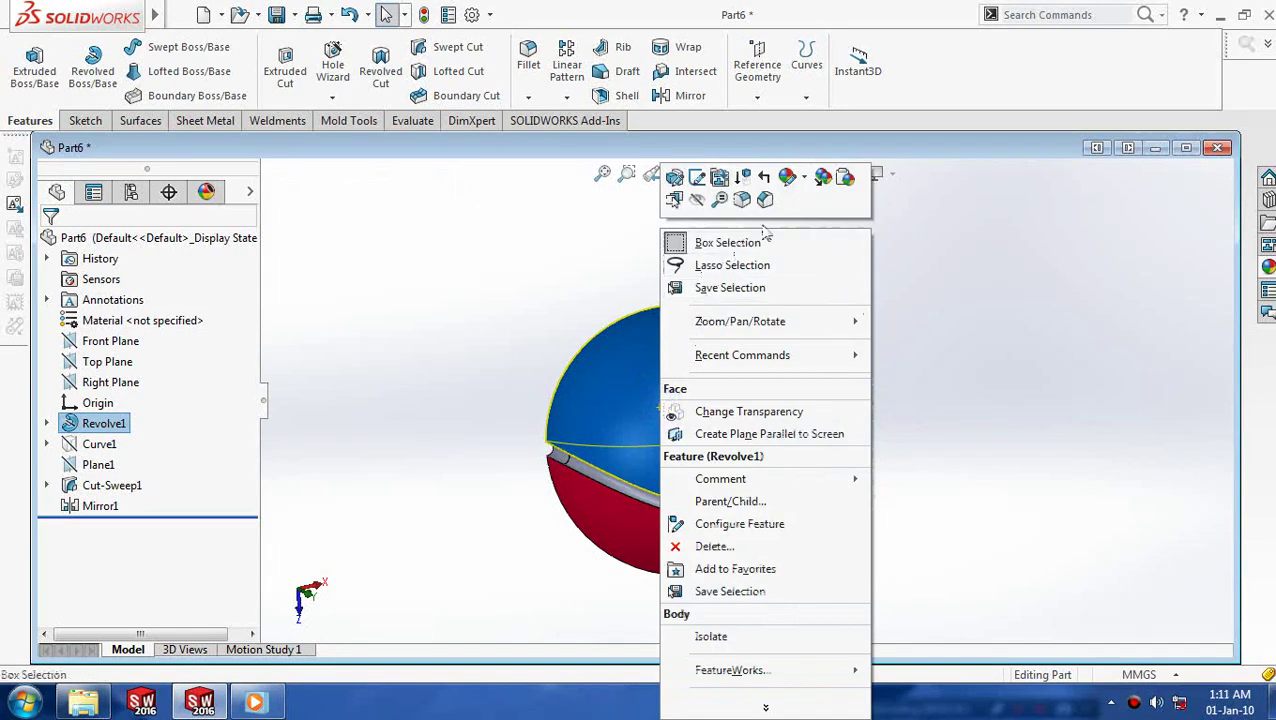
{"action": "left_click", "coordinate": [787, 180]}
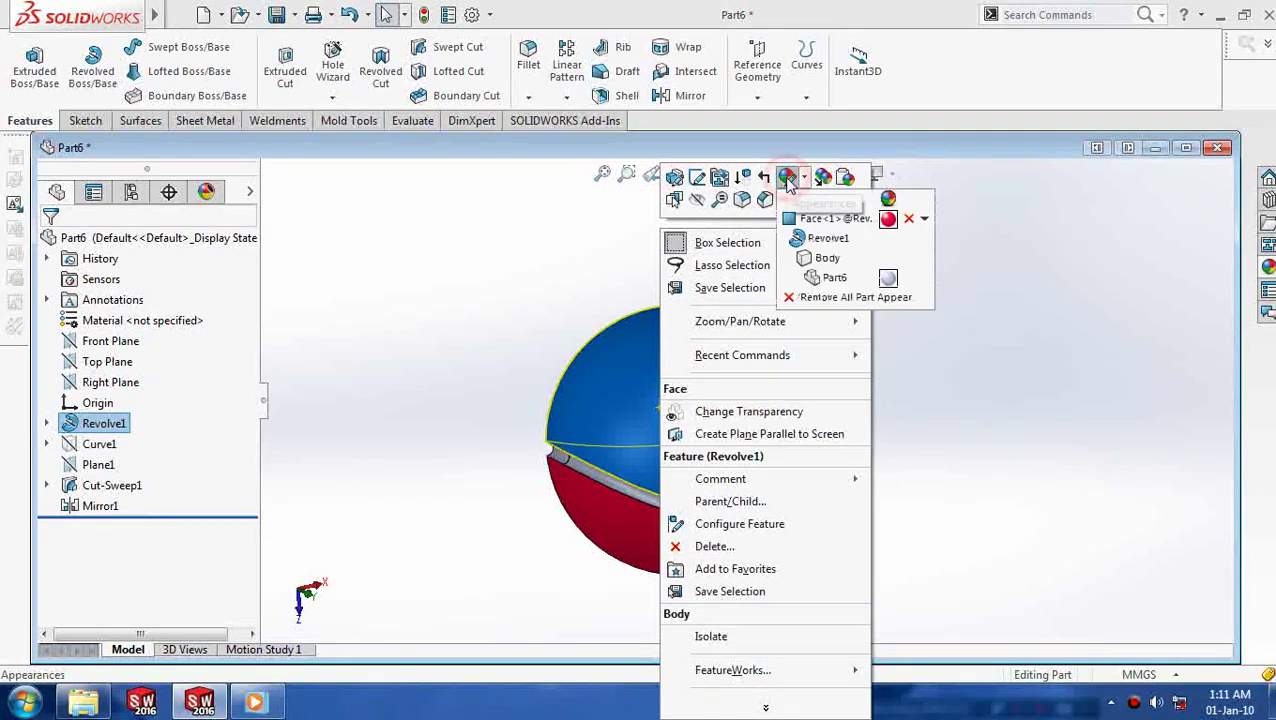
{"action": "left_click", "coordinate": [826, 238]}
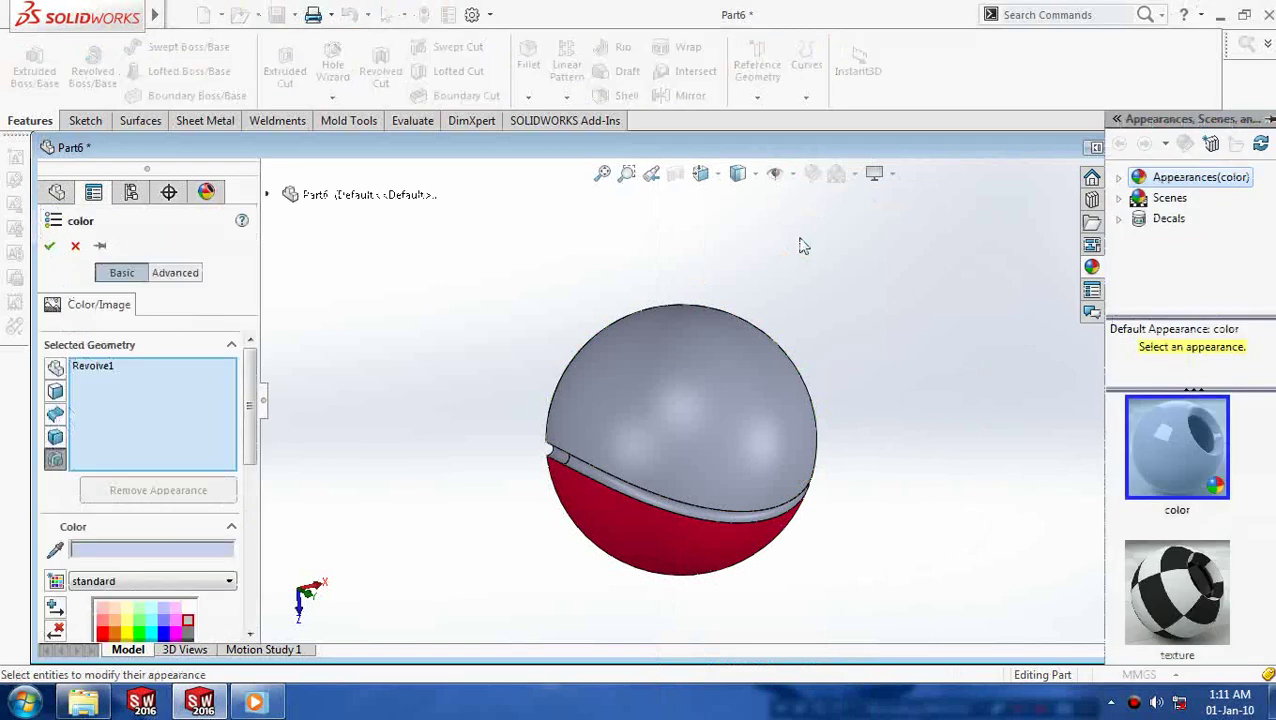
{"action": "scroll", "coordinate": [233, 470], "scroll_direction": "down", "scroll_amount": 5}
{"action": "left_click", "coordinate": [231, 520]}
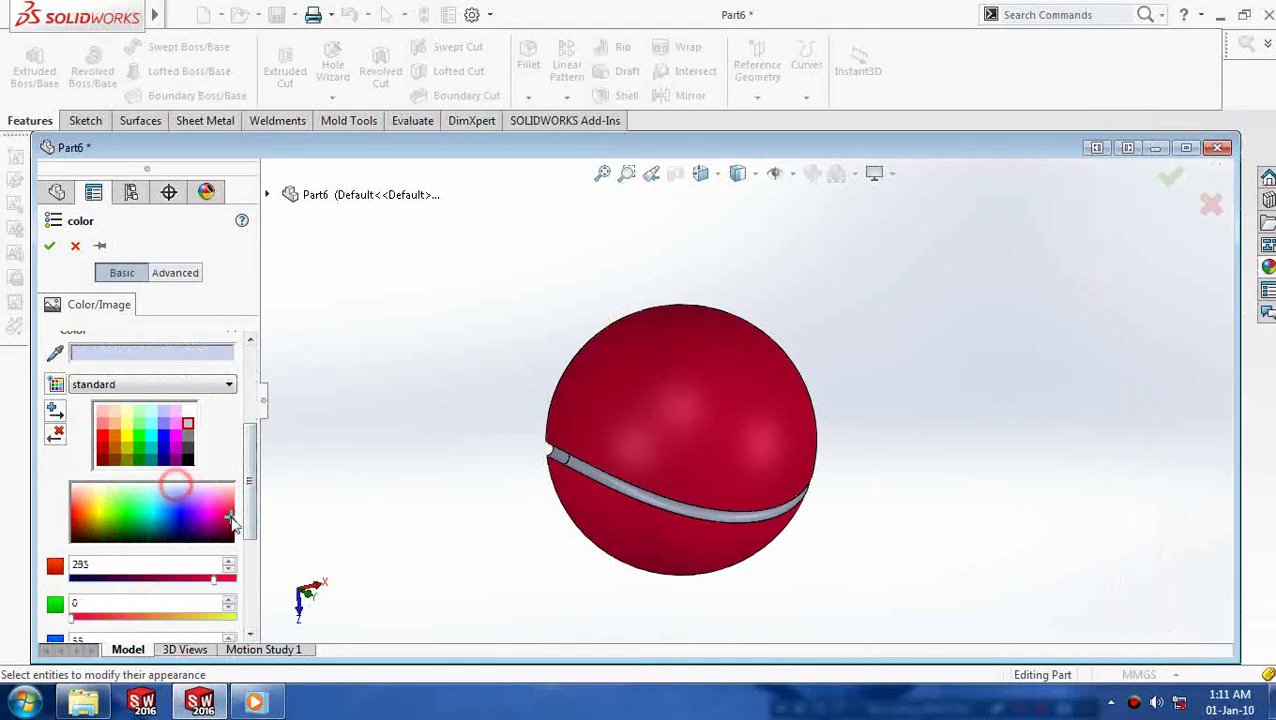
{"action": "left_click", "coordinate": [49, 245]}
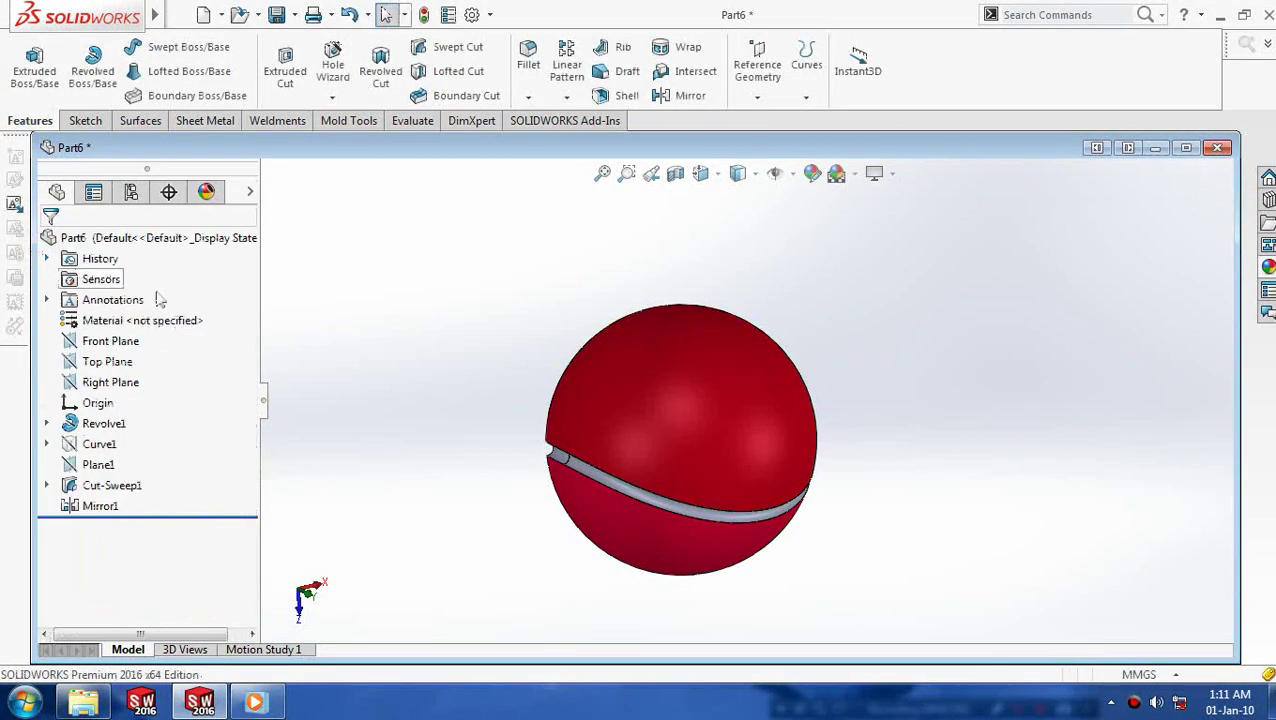
{"action": "mouse_move", "coordinate": [441, 333]}
{"action": "middle_mouse_down"}
{"action": "mouse_move", "coordinate": [608, 352]}
{"action": "mouse_move", "coordinate": [715, 490]}
{"action": "mouse_move", "coordinate": [874, 396]}
{"action": "mouse_move", "coordinate": [880, 575]}
{"action": "mouse_move", "coordinate": [642, 465]}
{"action": "mouse_move", "coordinate": [607, 564]}
{"action": "mouse_move", "coordinate": [706, 584]}
{"action": "middle_mouse_up"}
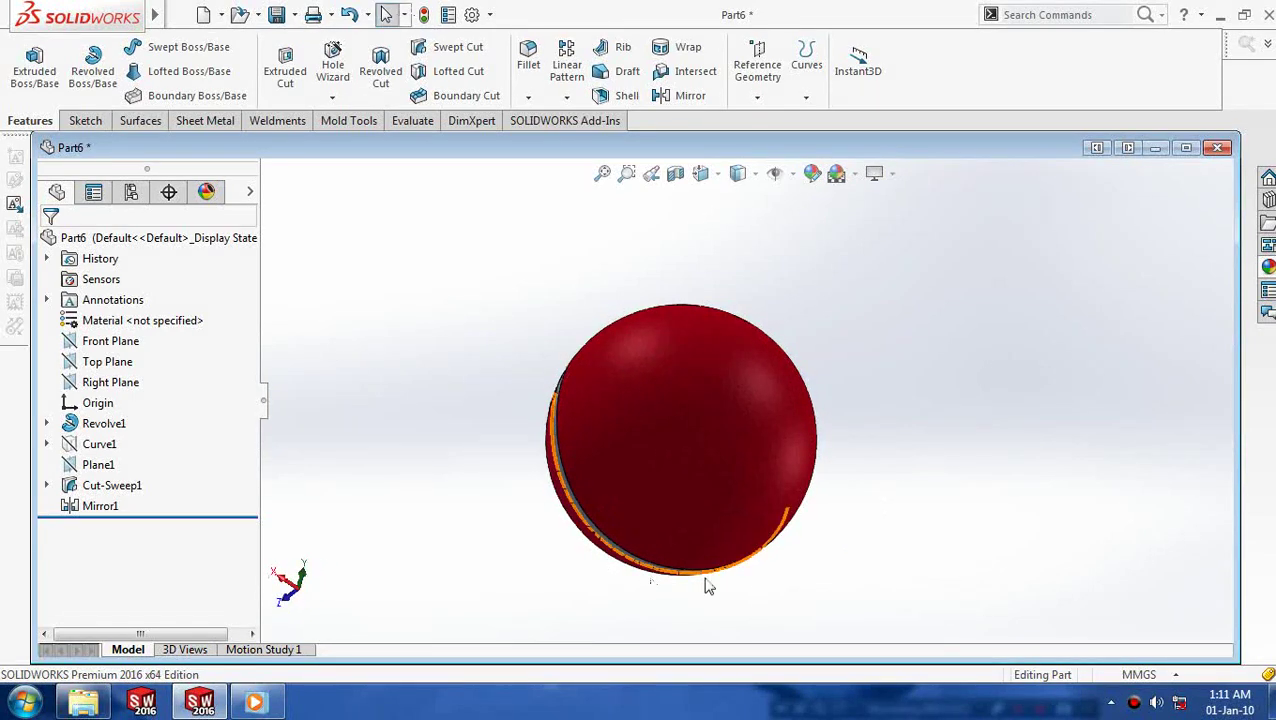
{"action": "left_click", "coordinate": [1136, 704]}
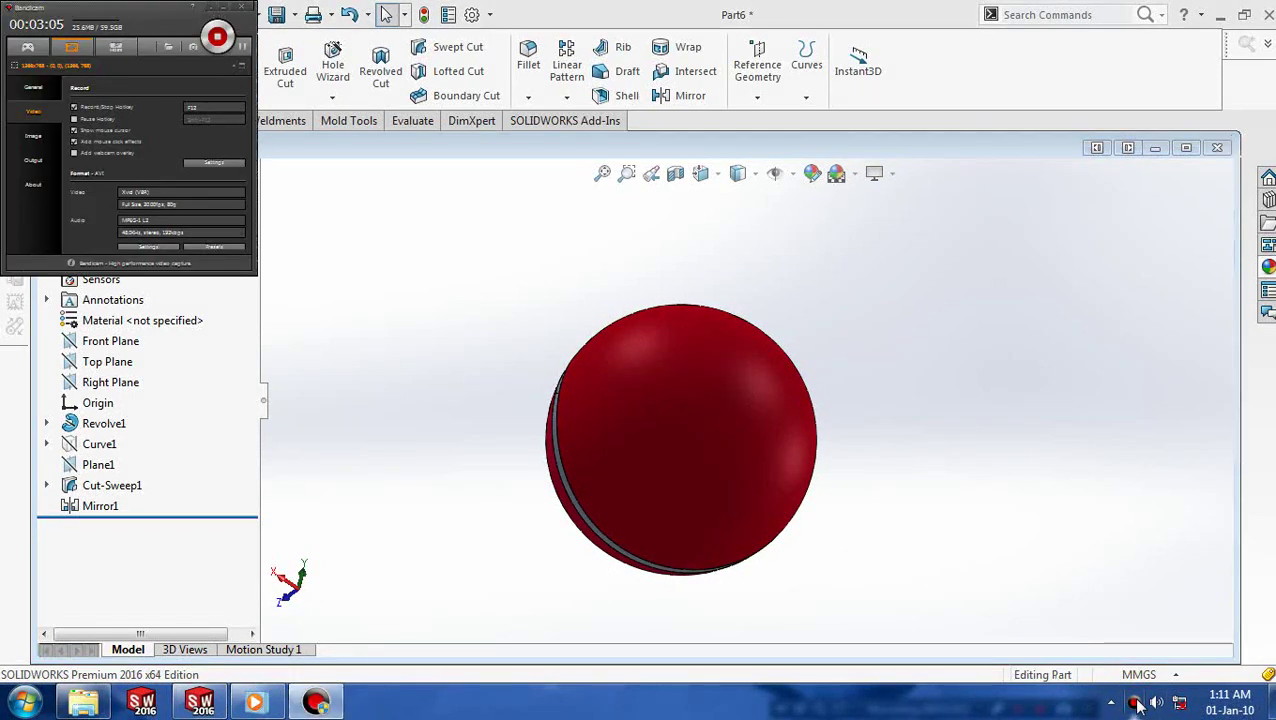